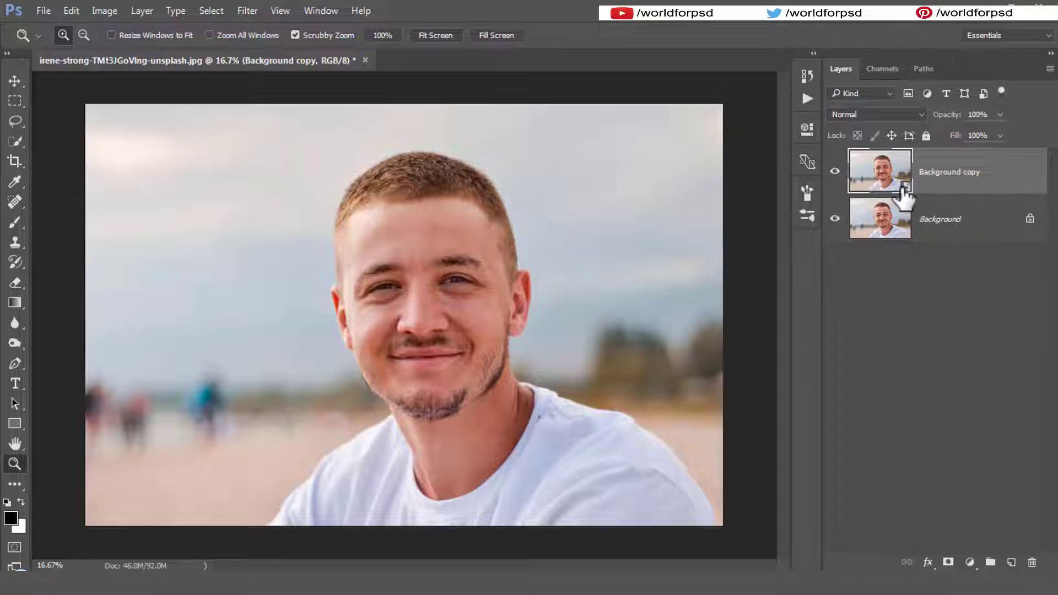
# Step: Open the Liquify filter on the background copy and set the Pucker tool's brush size to 1500
pyautogui.click(246, 10)
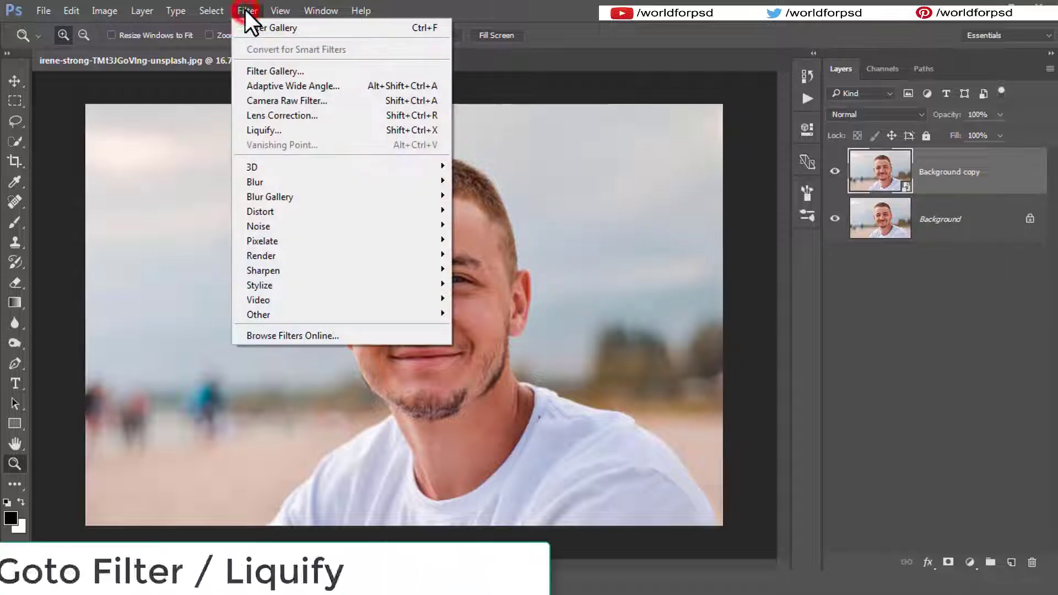
pyautogui.click(320, 126)
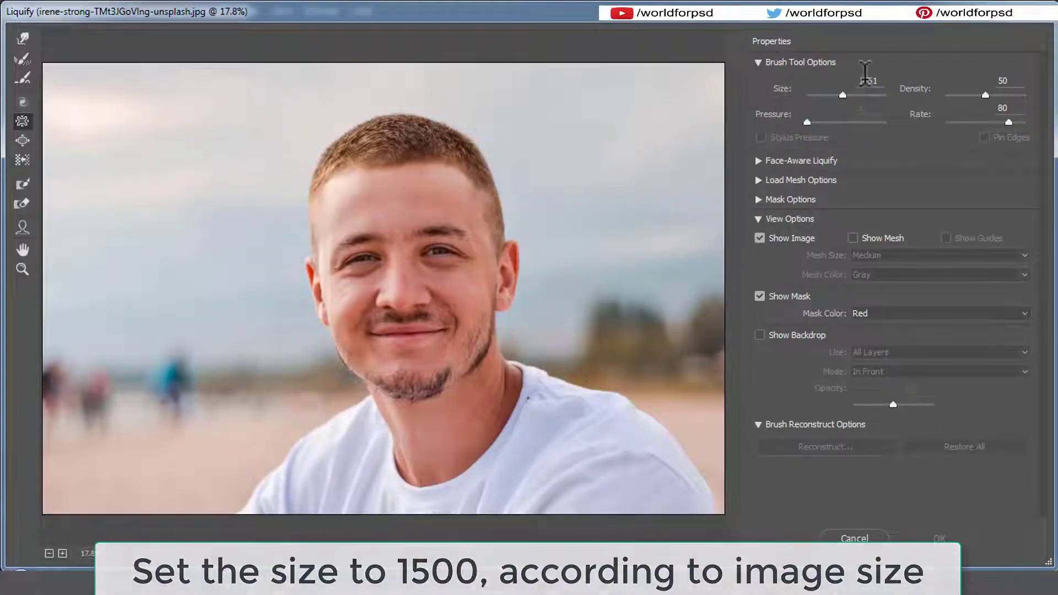
pyautogui.click(870, 82)
pyautogui.write('1500')
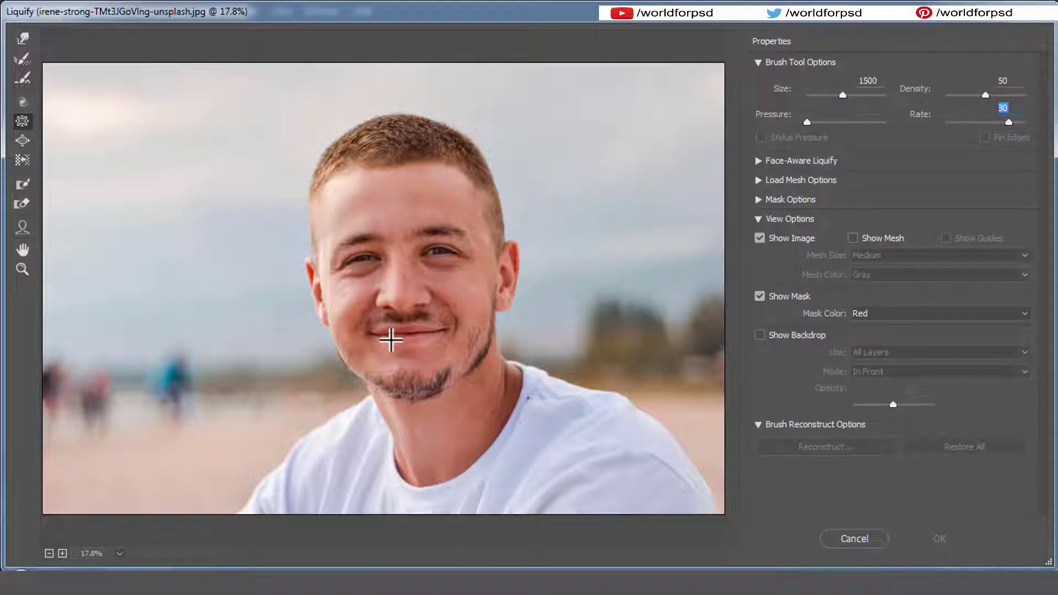
# Step: Pucker the lower cheeks evenly around both corners of the mouth to shrink the lower face
pyautogui.click(366, 358)
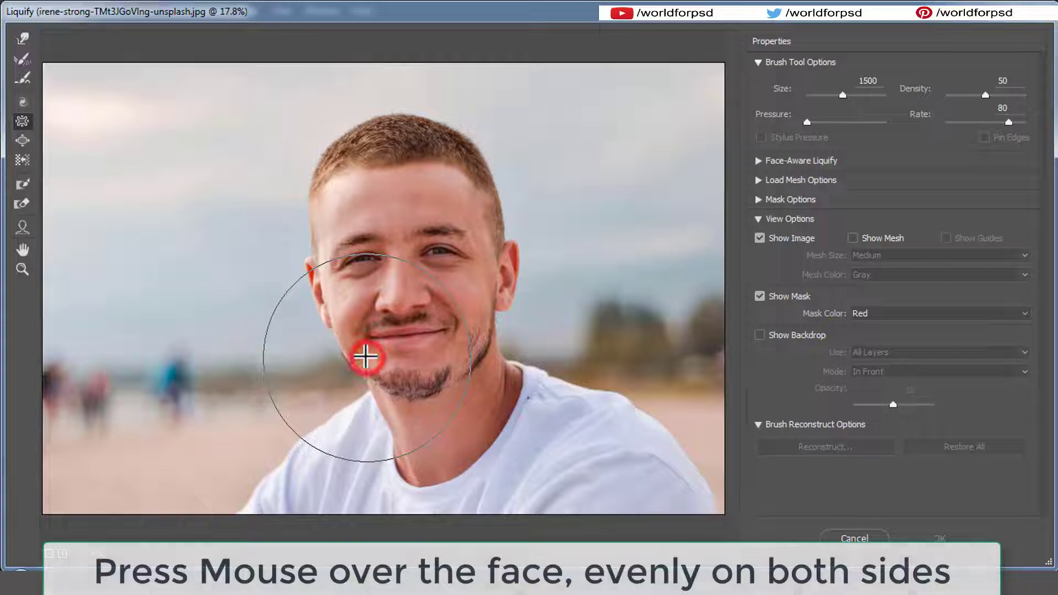
pyautogui.click(448, 346)
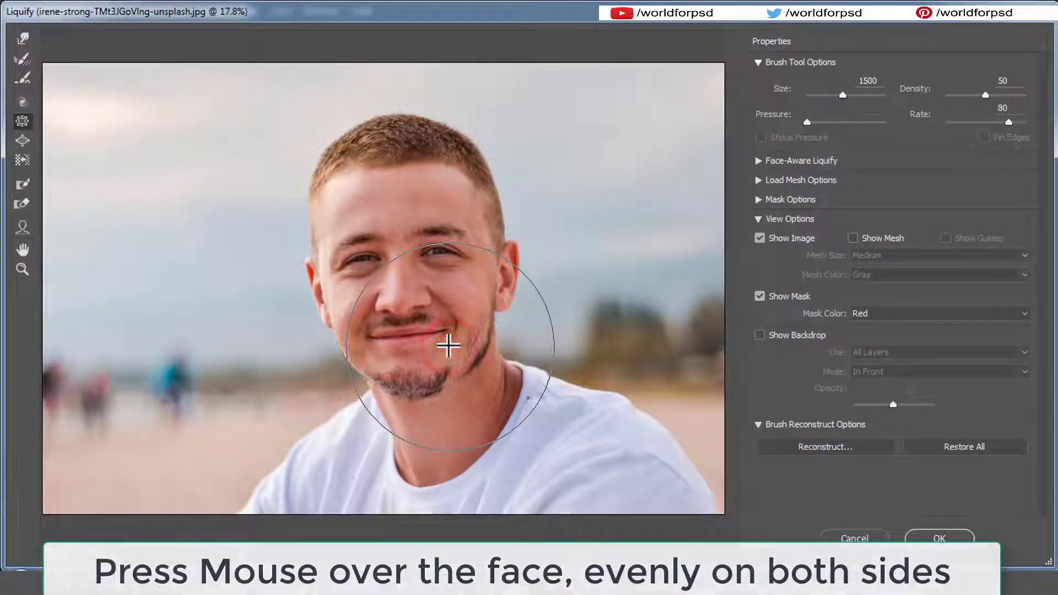
pyautogui.click(448, 346)
pyautogui.click(373, 350)
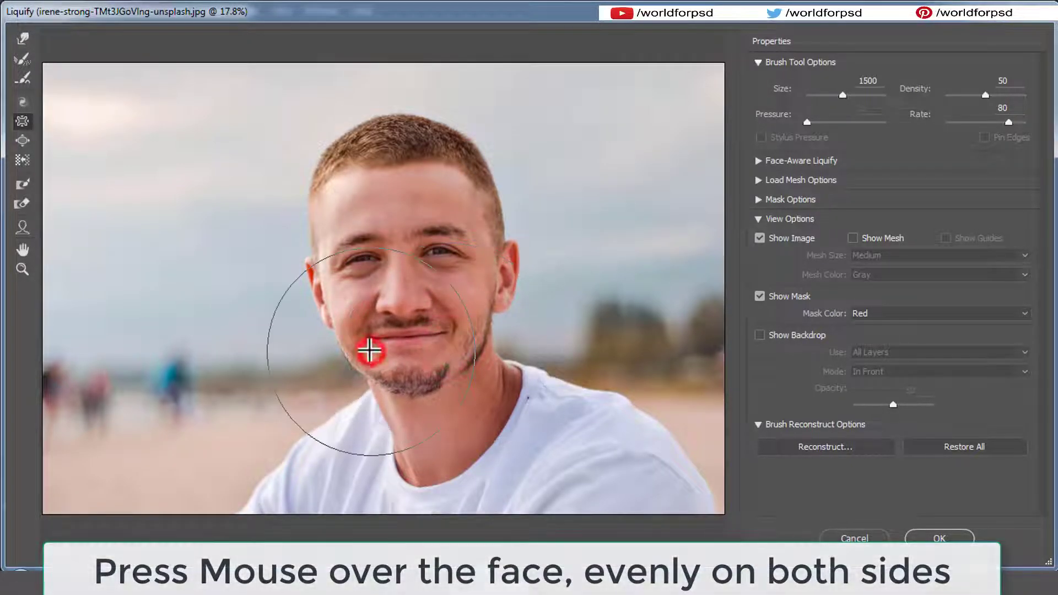
pyautogui.click(474, 345)
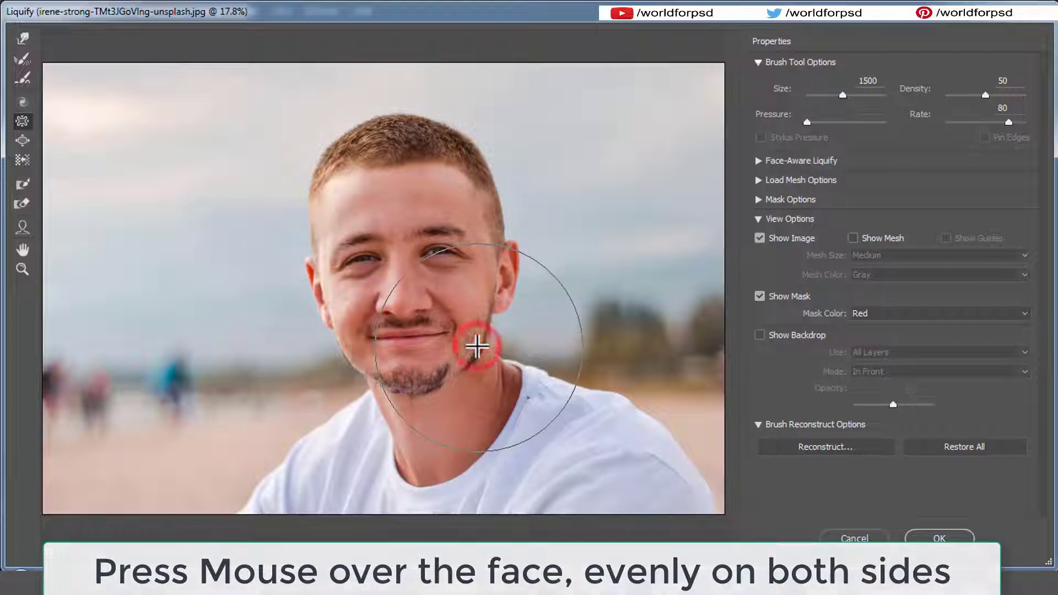
pyautogui.click(474, 345)
# Step: Pucker both sides of the neck and the jaw corners evenly to slim the area below the face
pyautogui.click(503, 373)
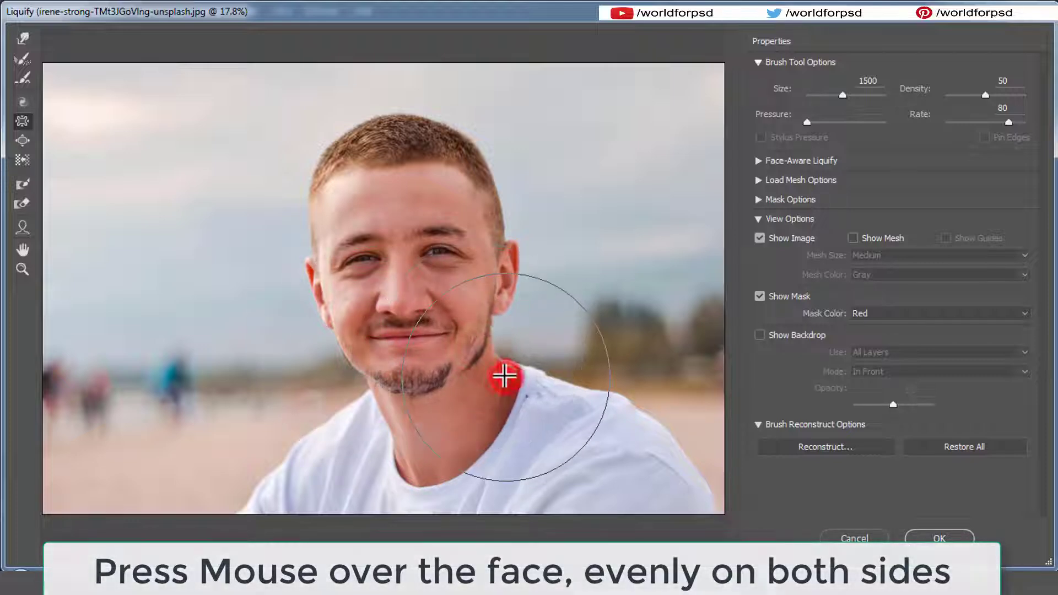
pyautogui.click(361, 401)
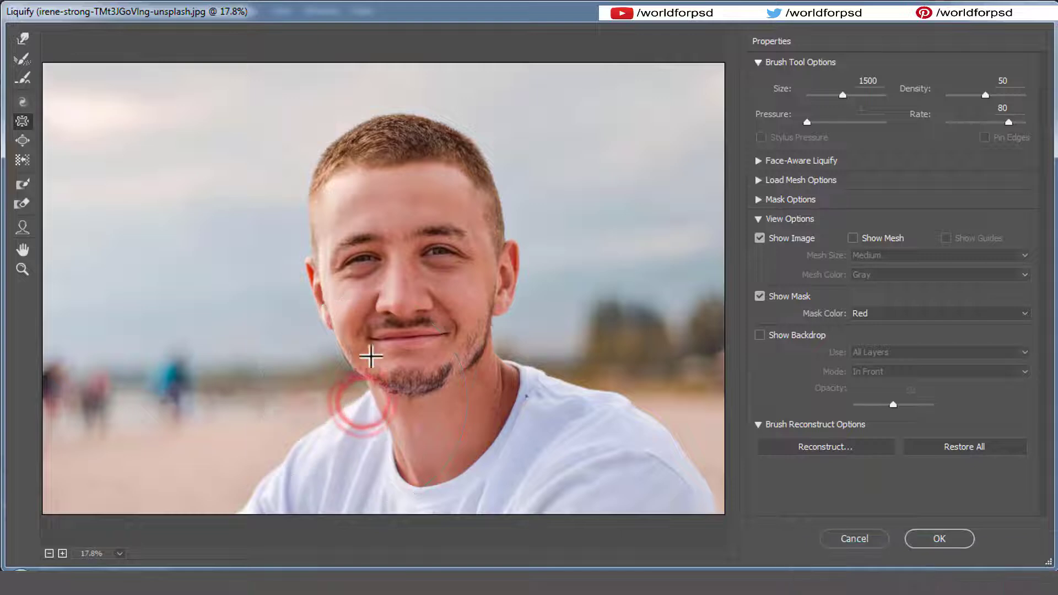
pyautogui.click(367, 343)
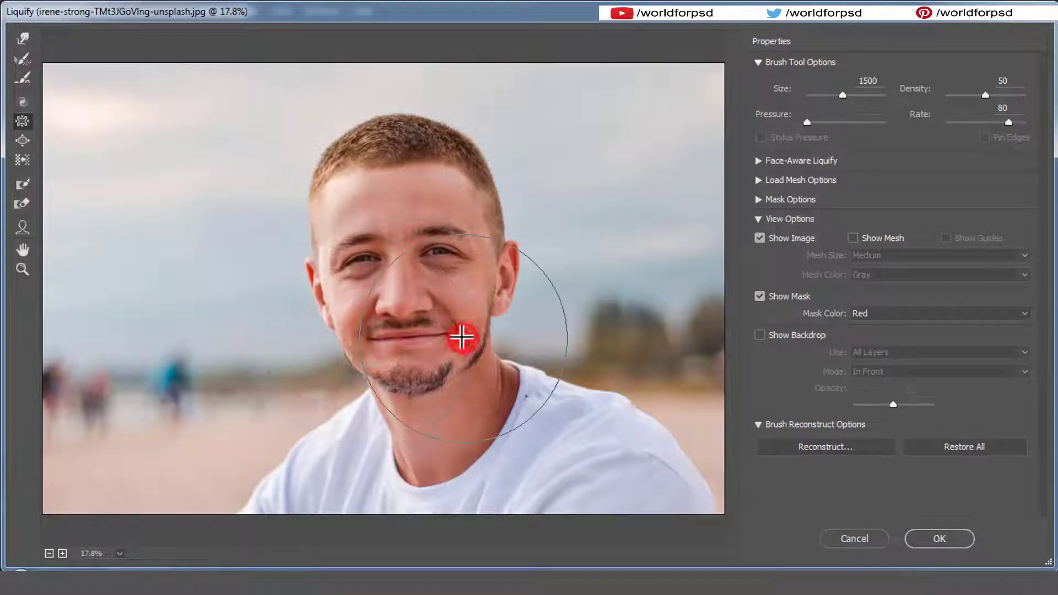
pyautogui.click(462, 337)
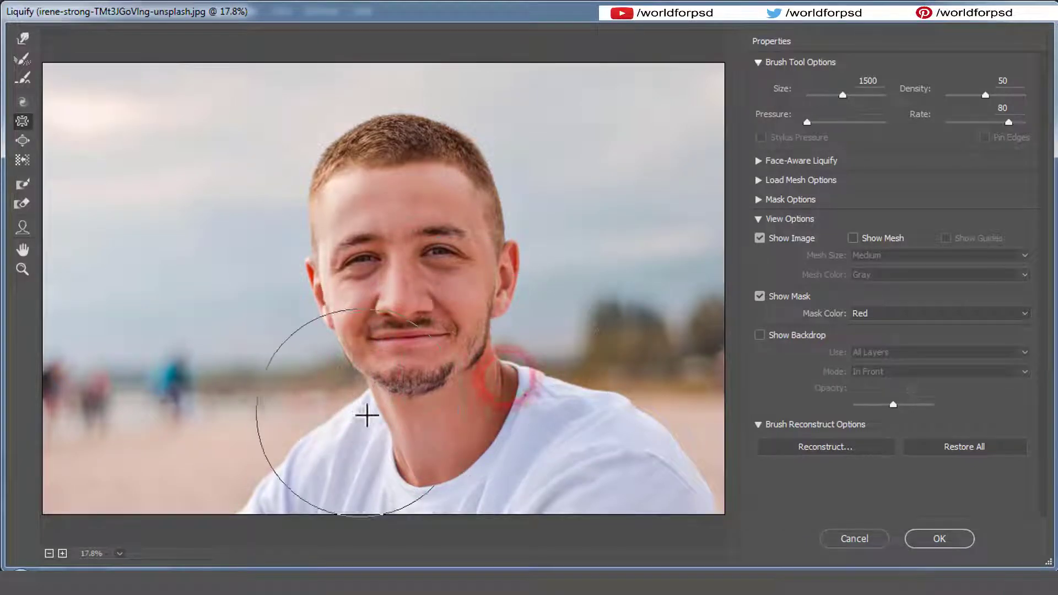
pyautogui.click(362, 414)
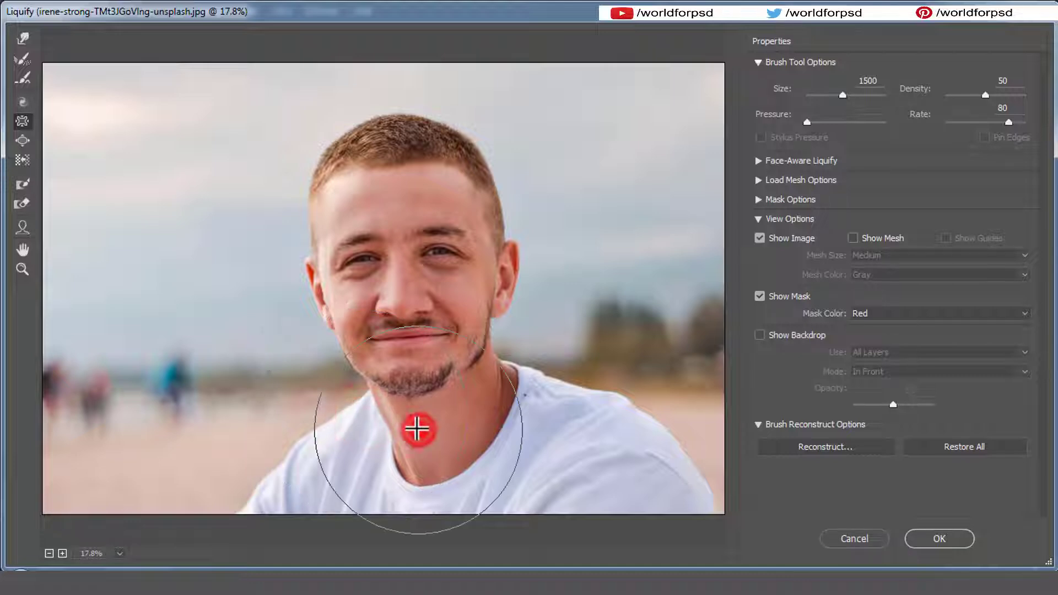
pyautogui.click(470, 428)
pyautogui.click(495, 390)
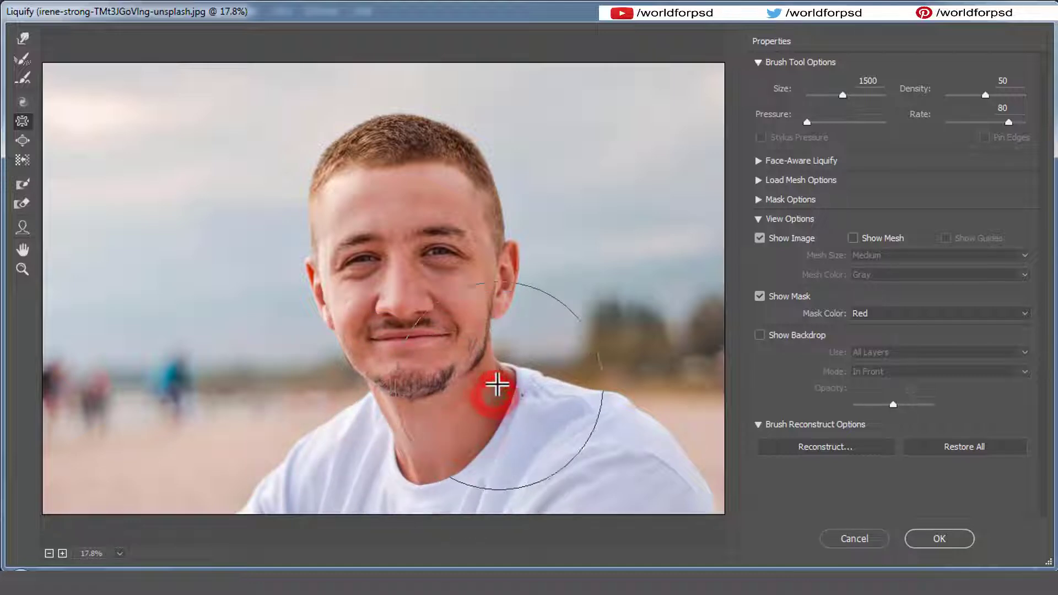
pyautogui.click(503, 379)
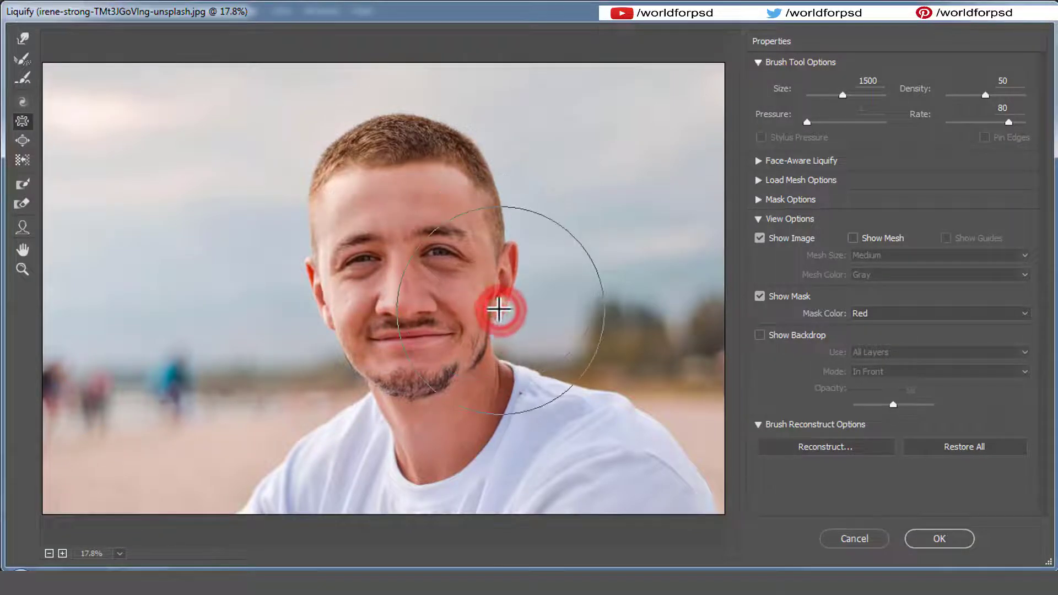
# Step: Pucker the cheek edge and chin, then both sides of the upper neck to compress the jawline further
pyautogui.click(322, 326)
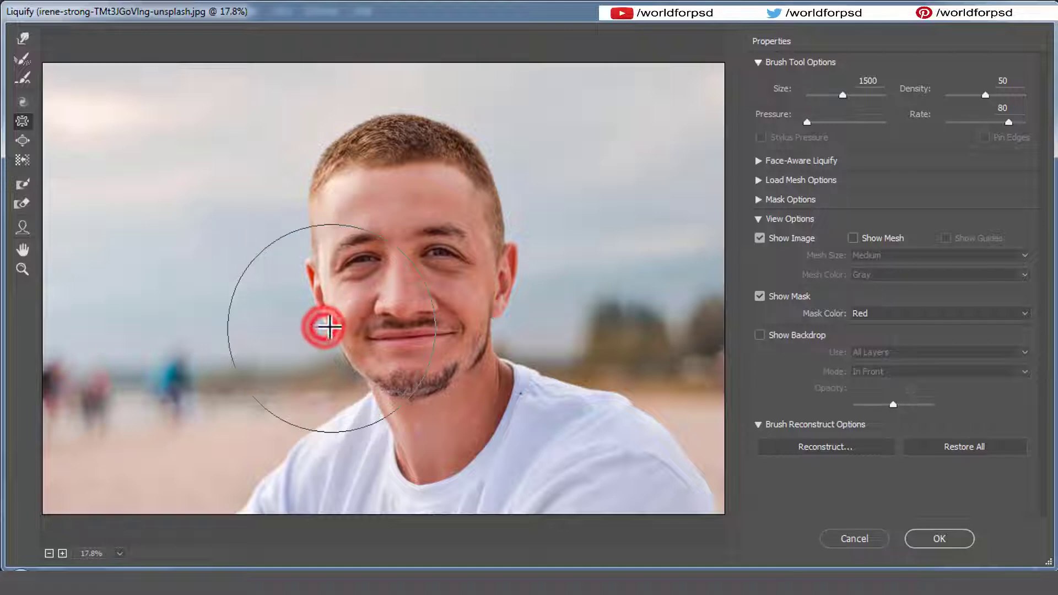
pyautogui.click(379, 373)
pyautogui.moveTo(413, 360)
pyautogui.mouseDown()
pyautogui.moveTo(520, 348)
pyautogui.moveTo(544, 384)
pyautogui.mouseUp()
pyautogui.click(471, 388)
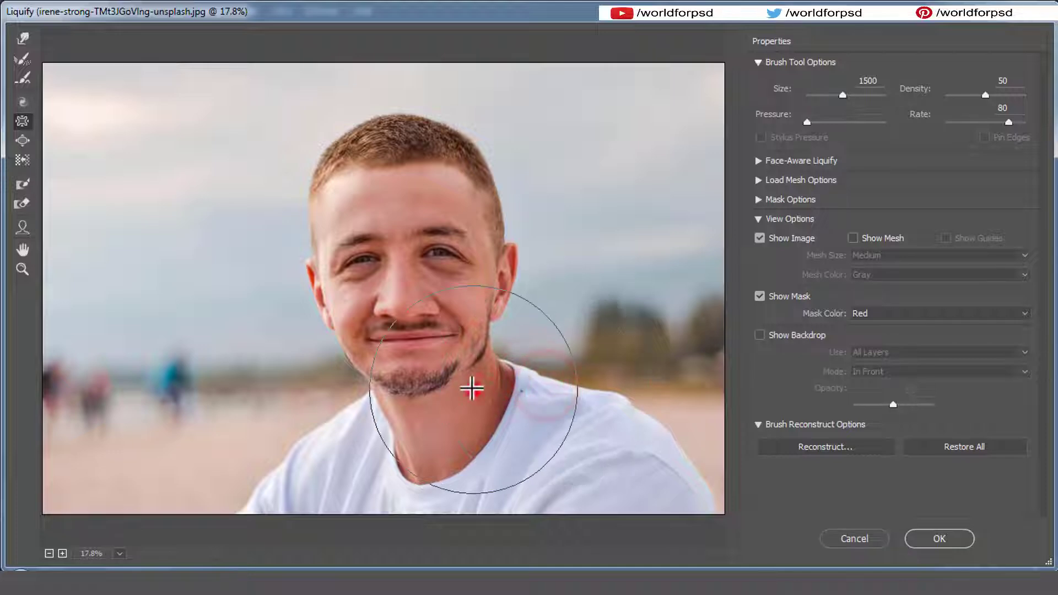
pyautogui.click(382, 407)
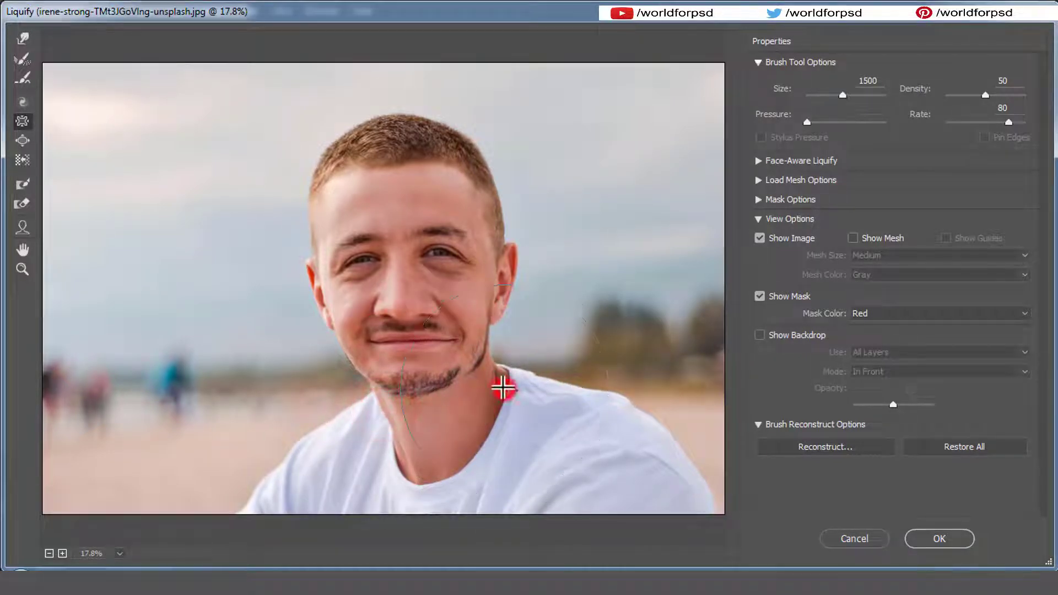
pyautogui.moveTo(382, 404); pyautogui.dragTo(349, 419)
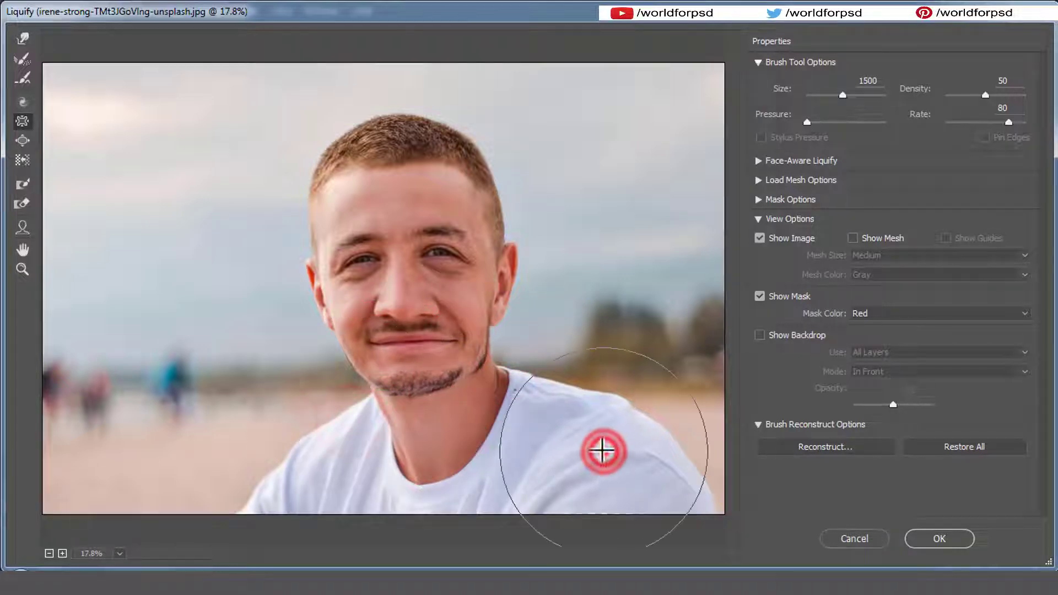
# Step: Pucker the man's shirt across both shoulders to make the upper body smaller
pyautogui.moveTo(603, 451); pyautogui.dragTo(611, 469)
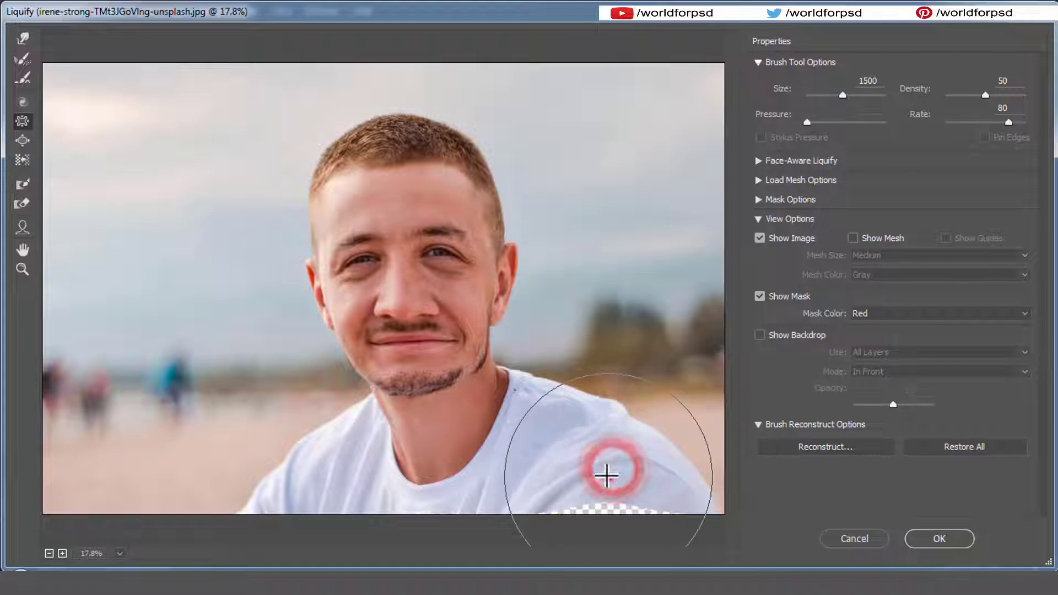
pyautogui.click(609, 478)
pyautogui.click(585, 450)
pyautogui.click(563, 433)
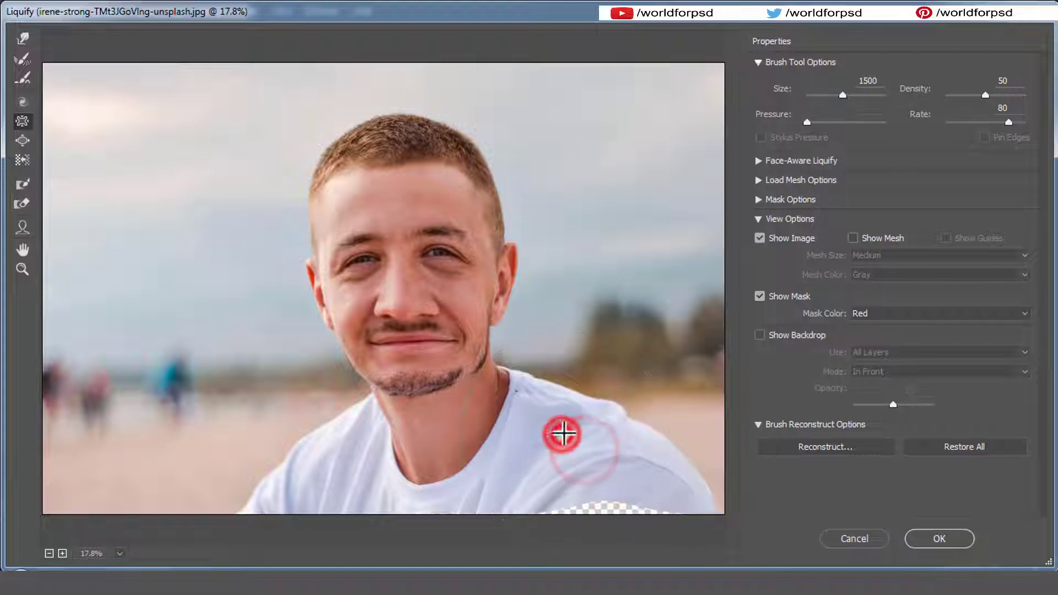
pyautogui.click(535, 422)
pyautogui.click(634, 441)
pyautogui.click(654, 465)
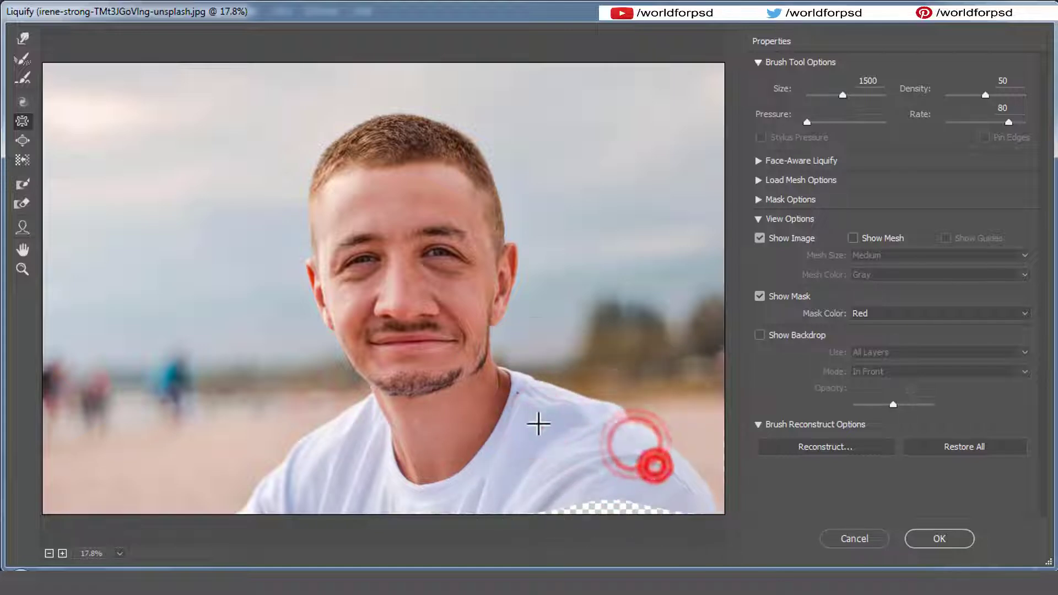
pyautogui.click(534, 421)
pyautogui.click(343, 430)
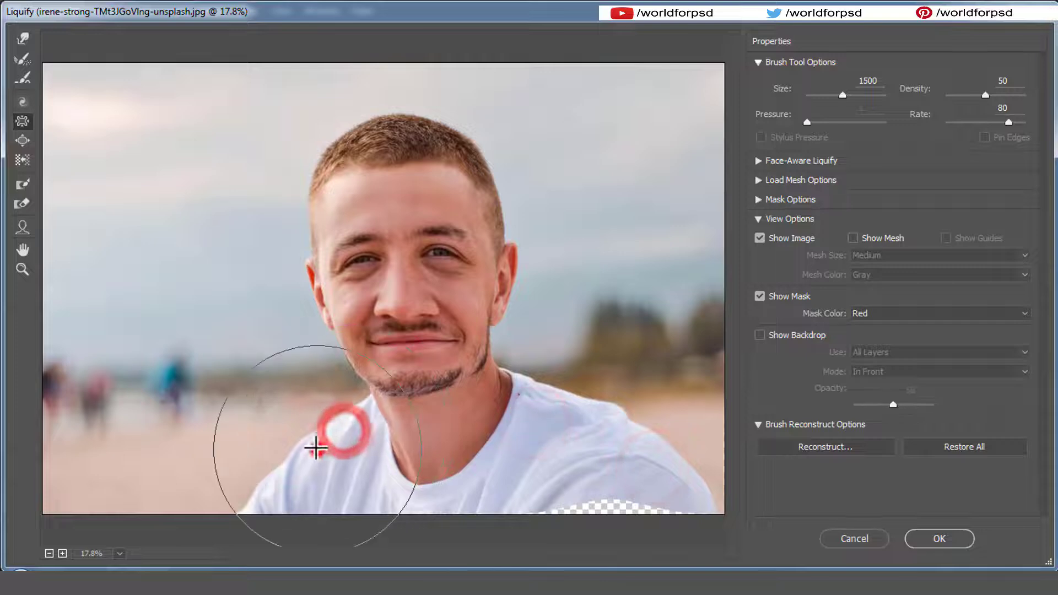
pyautogui.click(316, 448)
pyautogui.click(320, 475)
# Step: Pucker the base and side of the neck and the area around both ears
pyautogui.click(429, 464)
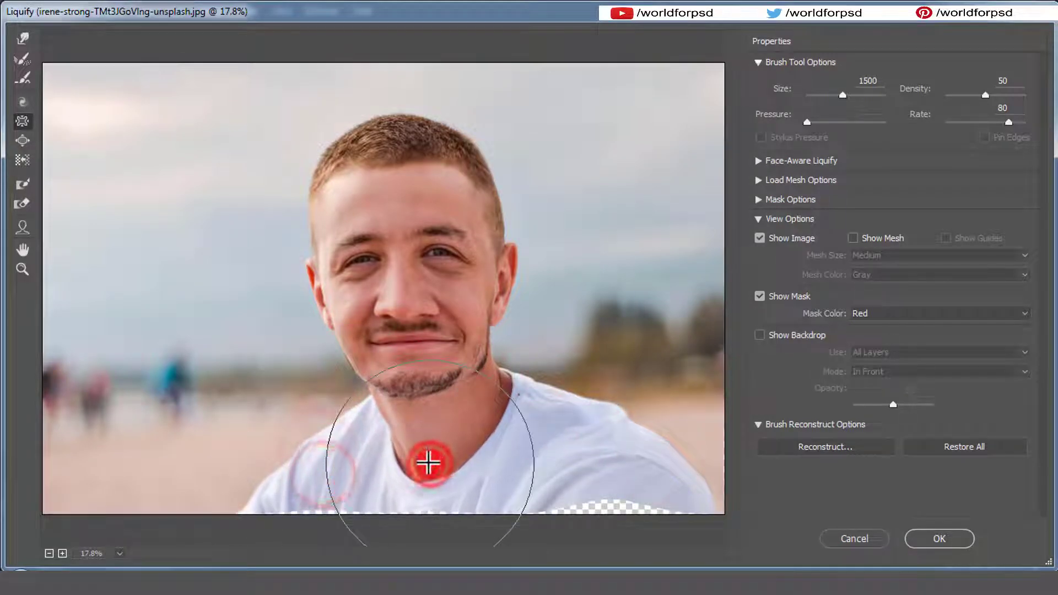
pyautogui.click(480, 389)
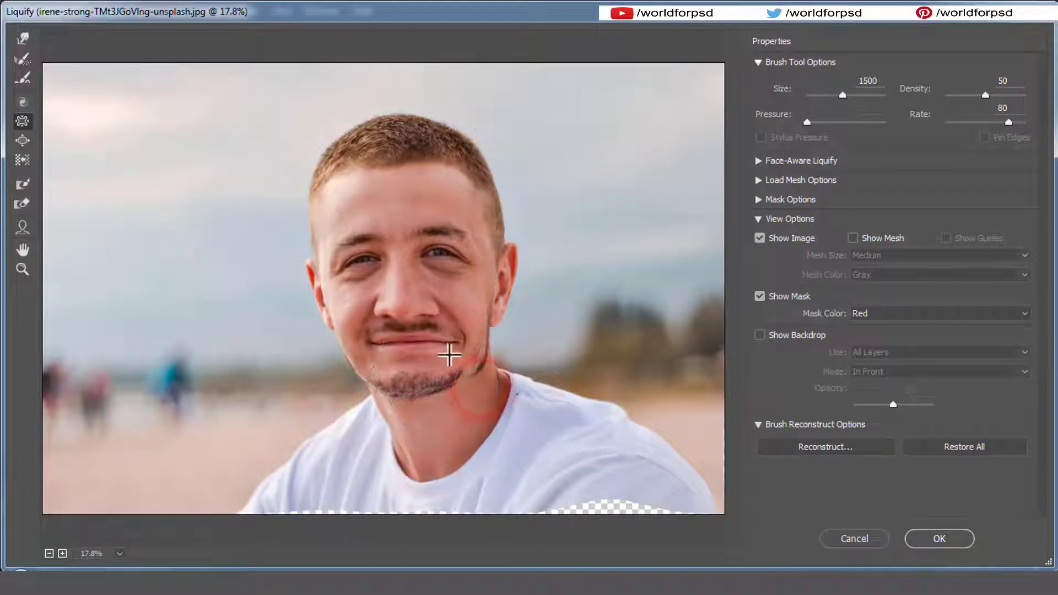
pyautogui.click(502, 300)
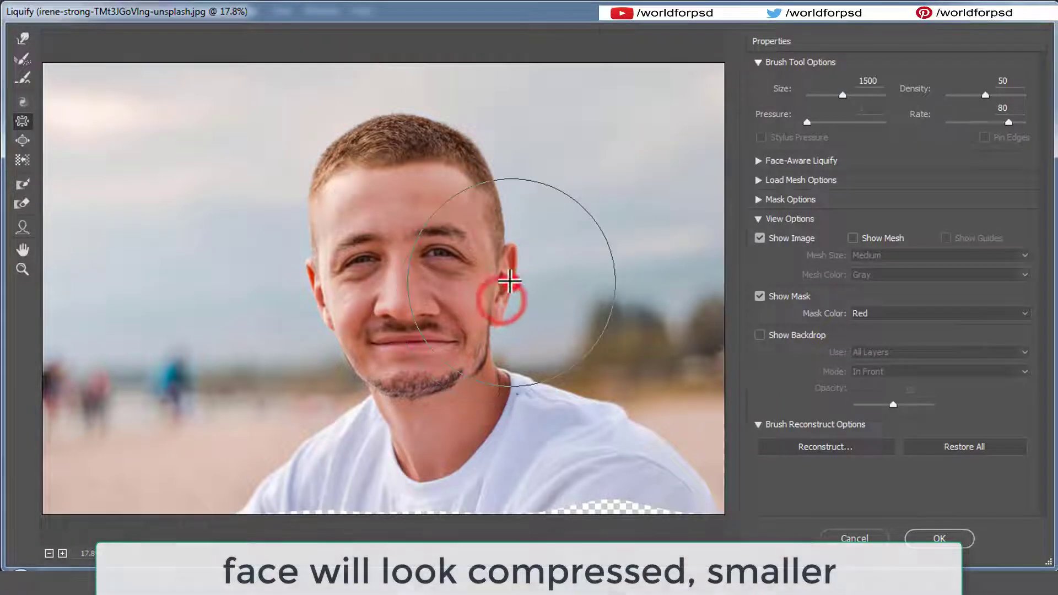
pyautogui.click(511, 280)
pyautogui.click(517, 283)
pyautogui.click(519, 285)
pyautogui.click(519, 285)
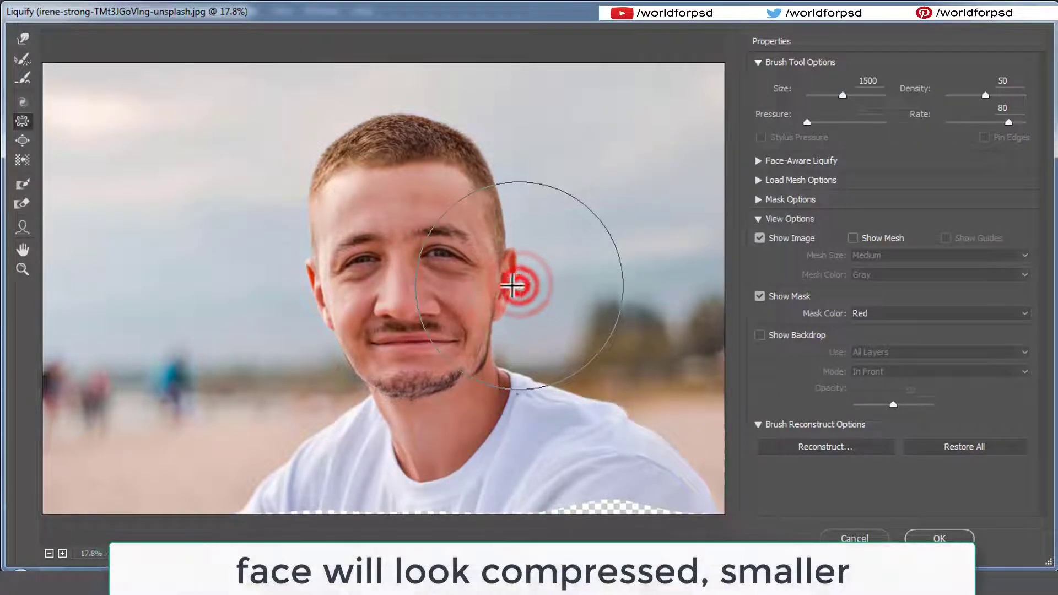
pyautogui.click(302, 304)
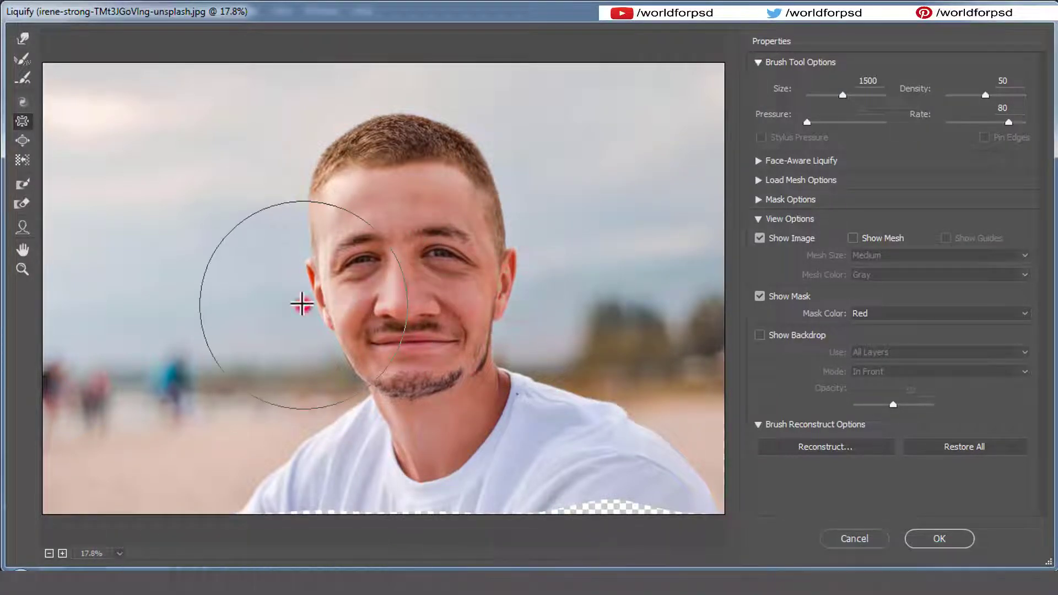
# Step: Pucker the middle of the face across the cheek and nose to compress the facial features
pyautogui.click(348, 294)
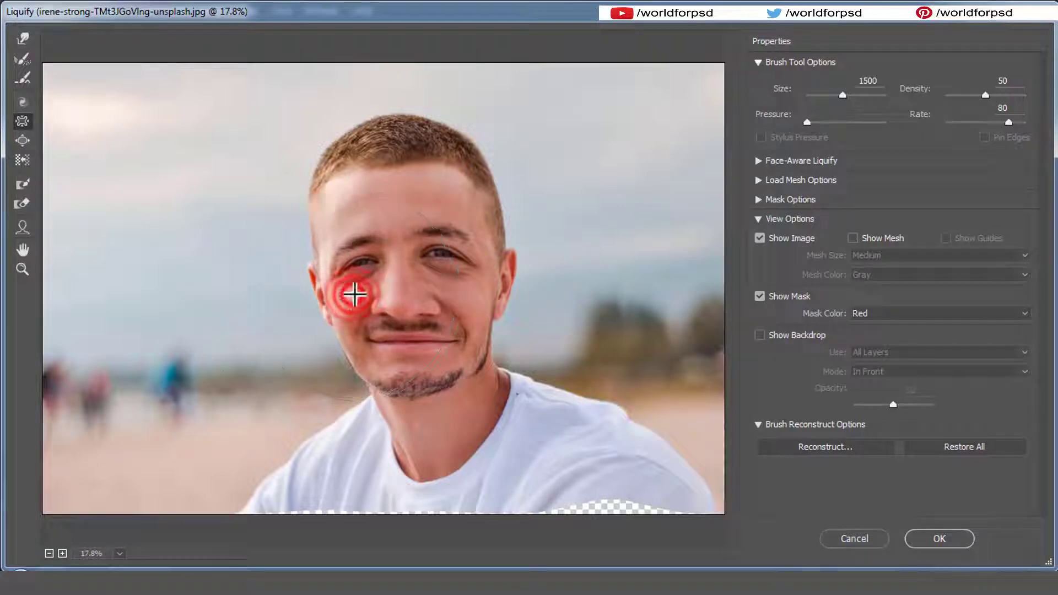
pyautogui.click(402, 301)
pyautogui.click(426, 307)
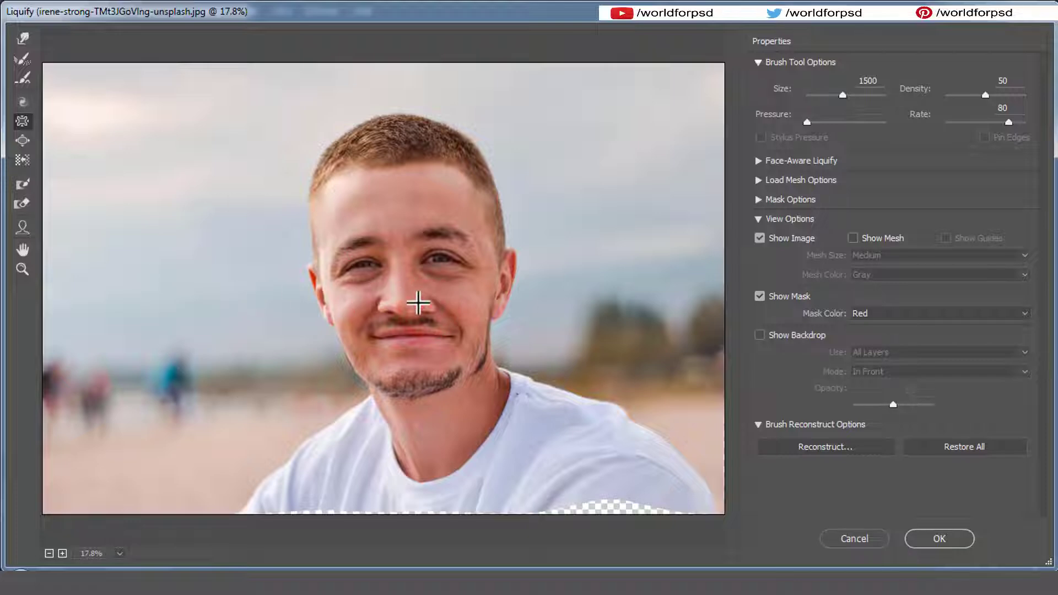
pyautogui.click(419, 303)
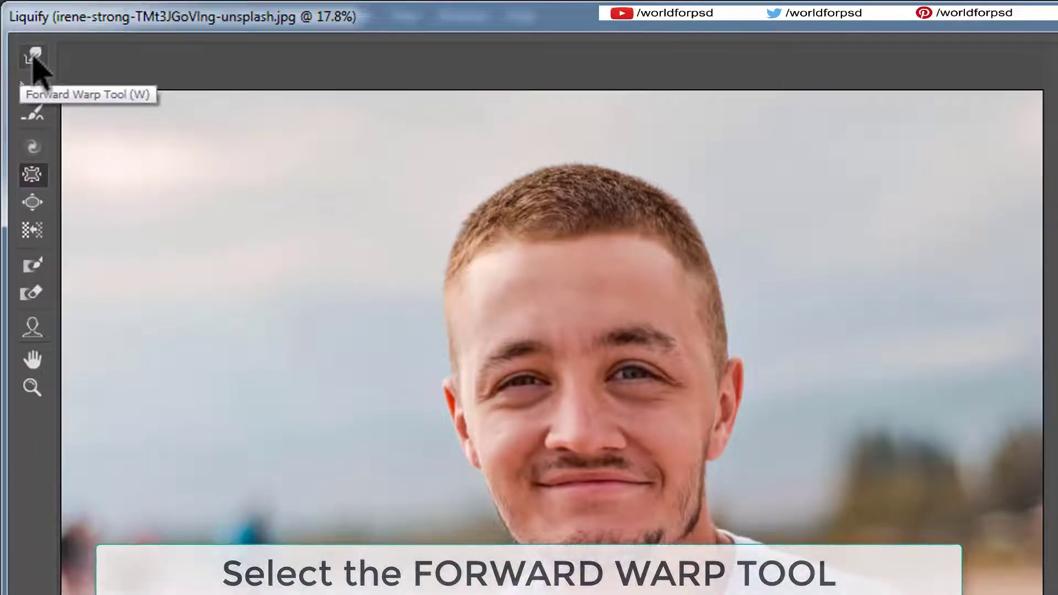
# Step: Reshape the mouth and its corners into a more pronounced smile with the Forward Warp tool at size 1100
pyautogui.click(33, 57)
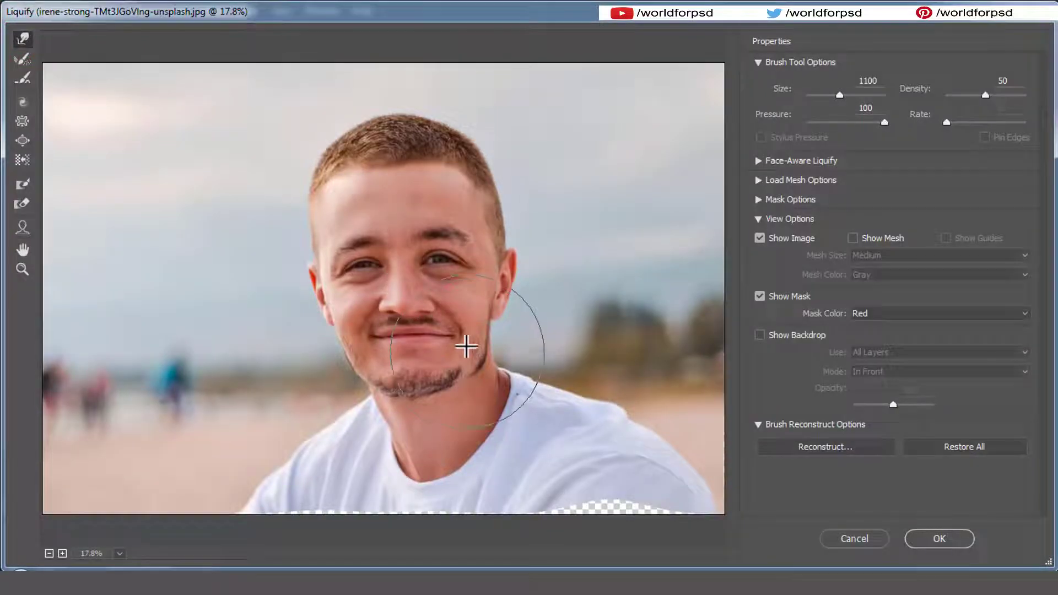
pyautogui.moveTo(463, 339)
pyautogui.mouseDown()
pyautogui.moveTo(411, 353)
pyautogui.moveTo(373, 337)
pyautogui.moveTo(413, 355)
pyautogui.moveTo(403, 361)
pyautogui.mouseUp()
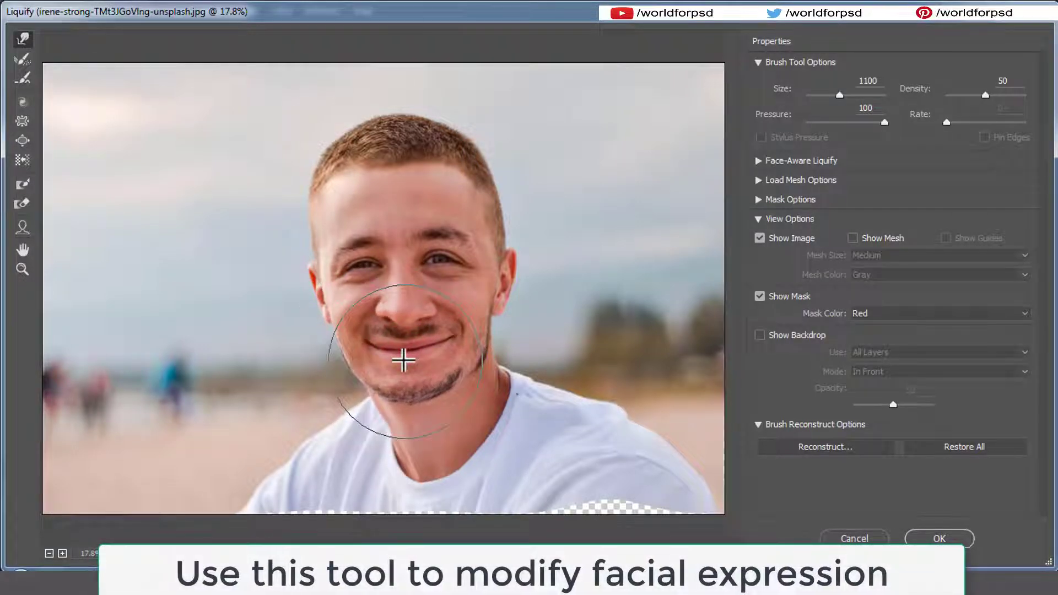
pyautogui.moveTo(461, 333); pyautogui.dragTo(461, 330)
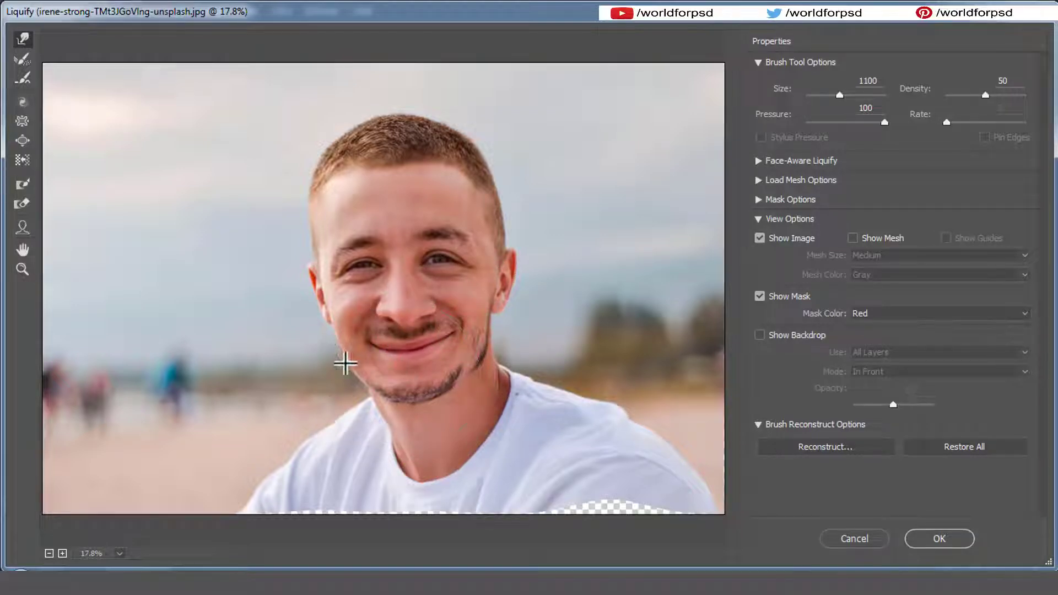
pyautogui.moveTo(430, 360); pyautogui.dragTo(424, 358)
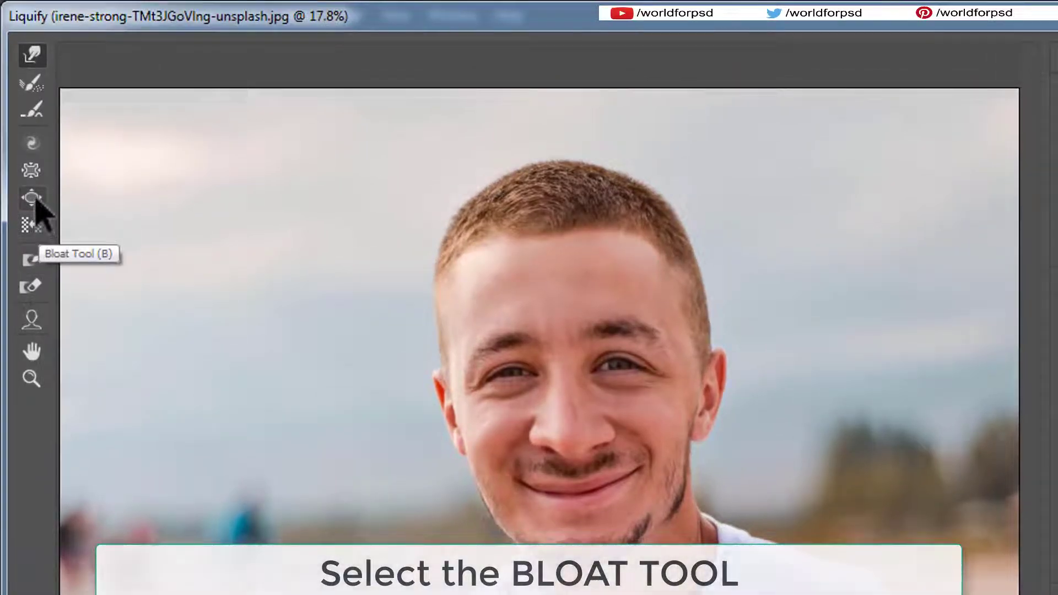
# Step: Enlarge the upper head by bloating the forehead, temples and hairline with the Bloat tool at size 2000, and apply the Liquify changes
pyautogui.click(33, 200)
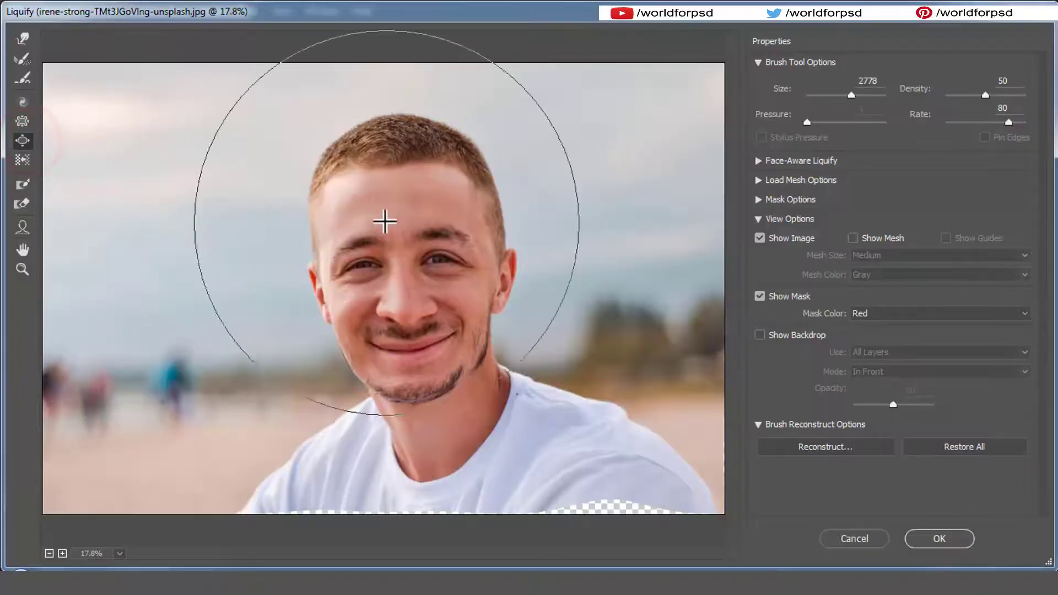
pyautogui.moveTo(882, 80); pyautogui.dragTo(858, 72)
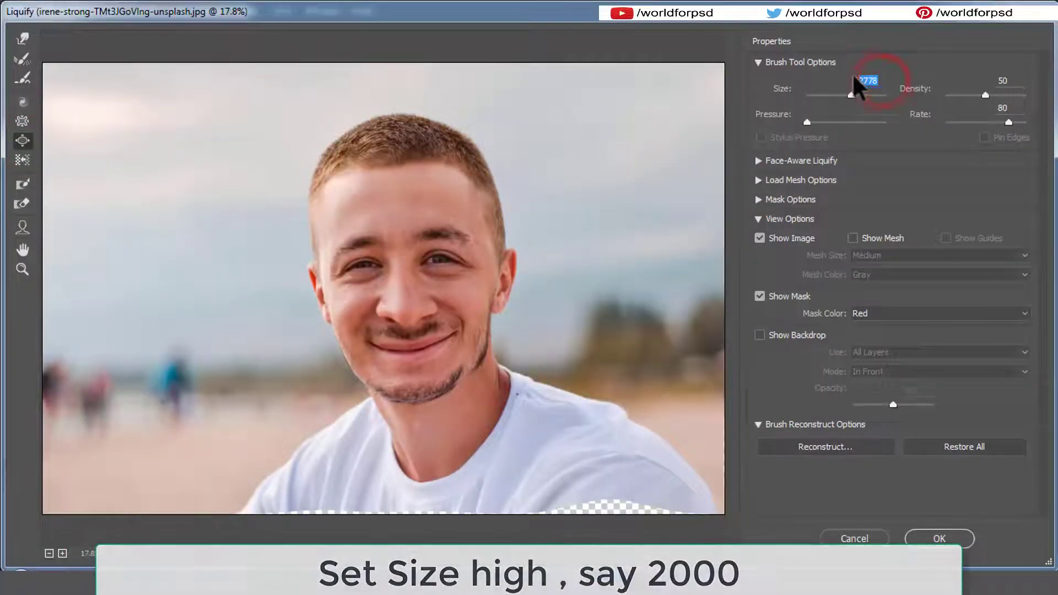
pyautogui.write('2000')
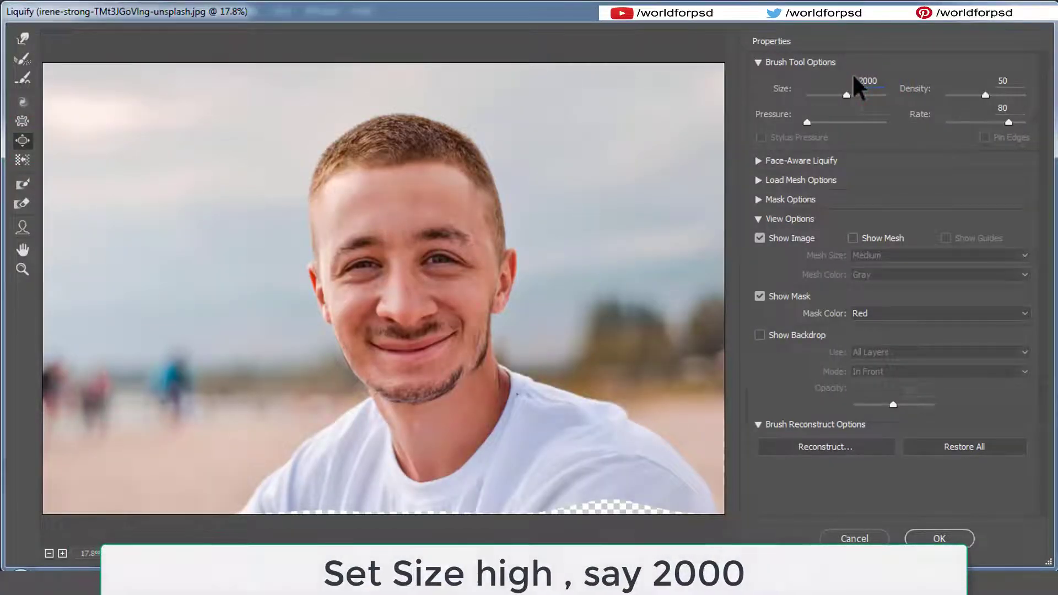
pyautogui.click(827, 43)
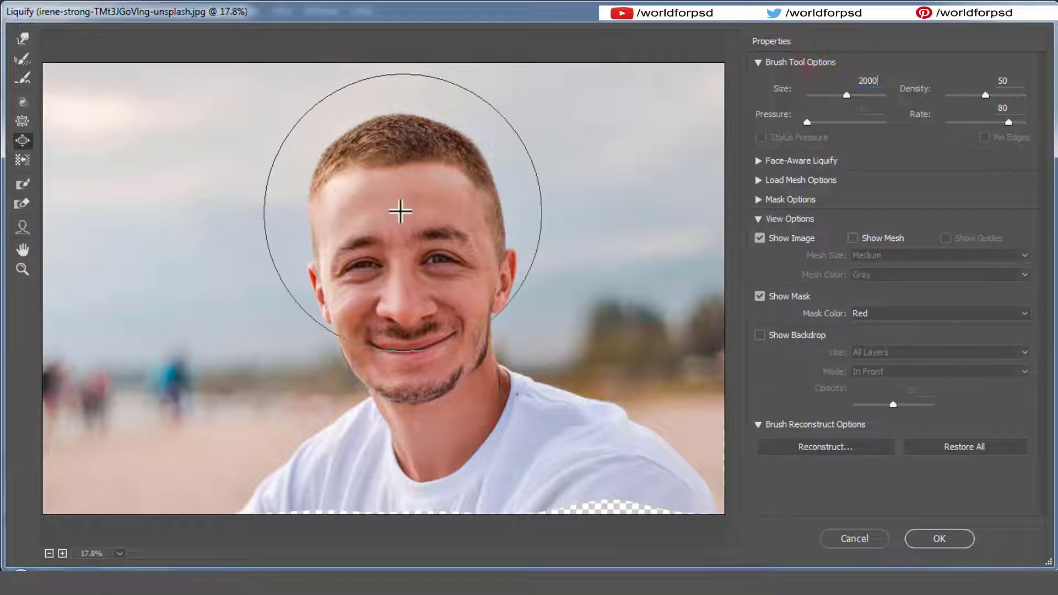
pyautogui.click(360, 196)
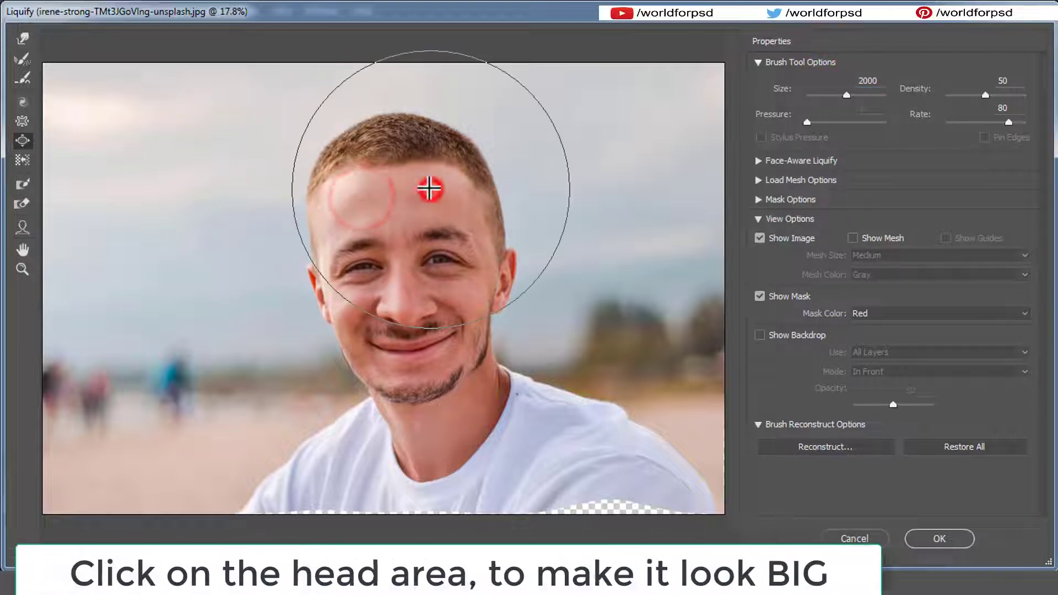
pyautogui.click(429, 189)
pyautogui.click(358, 194)
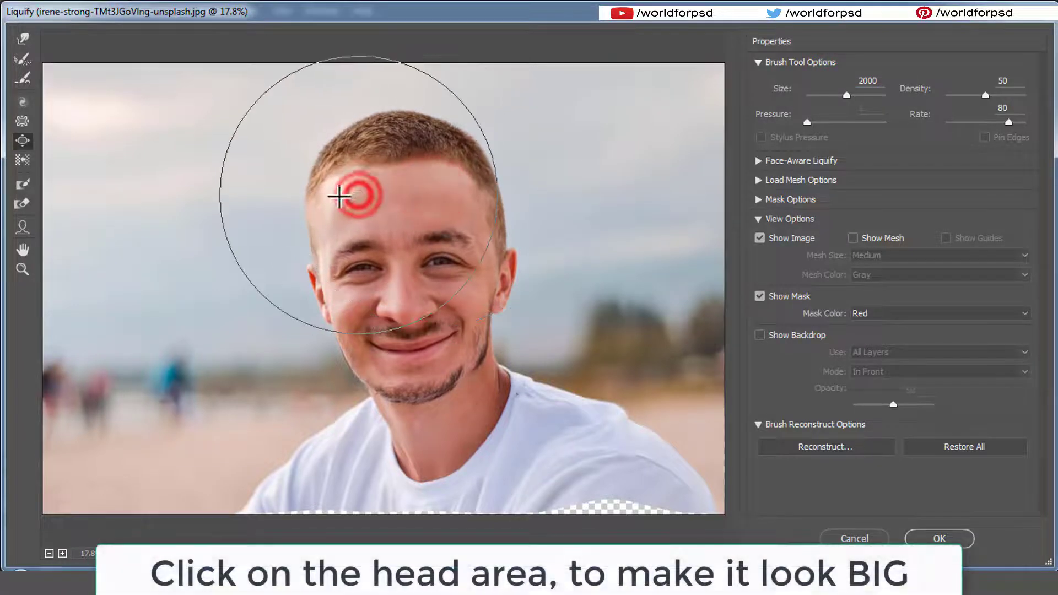
pyautogui.click(448, 167)
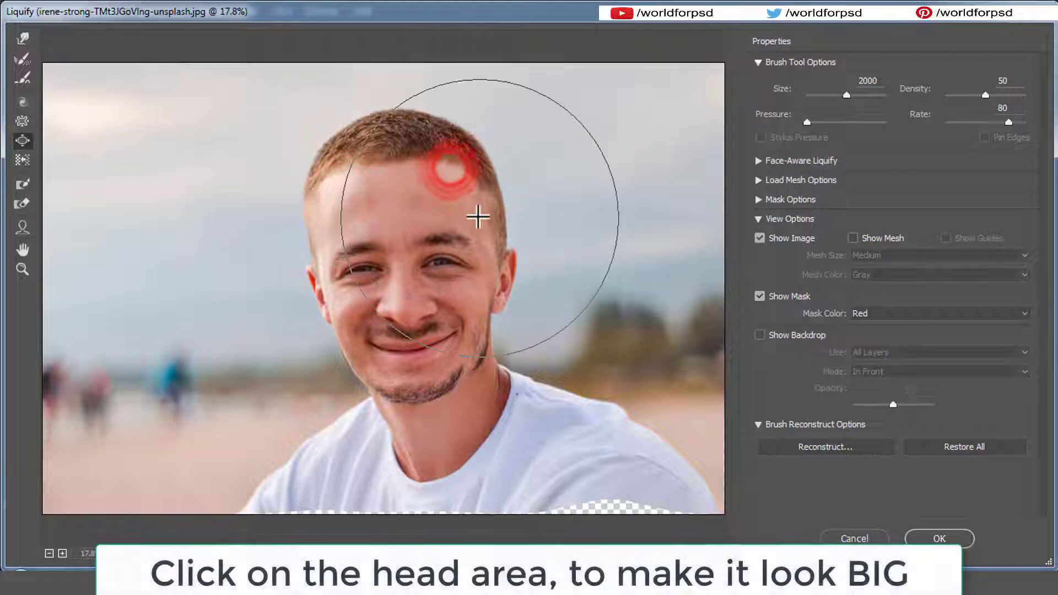
pyautogui.click(479, 218)
pyautogui.click(298, 205)
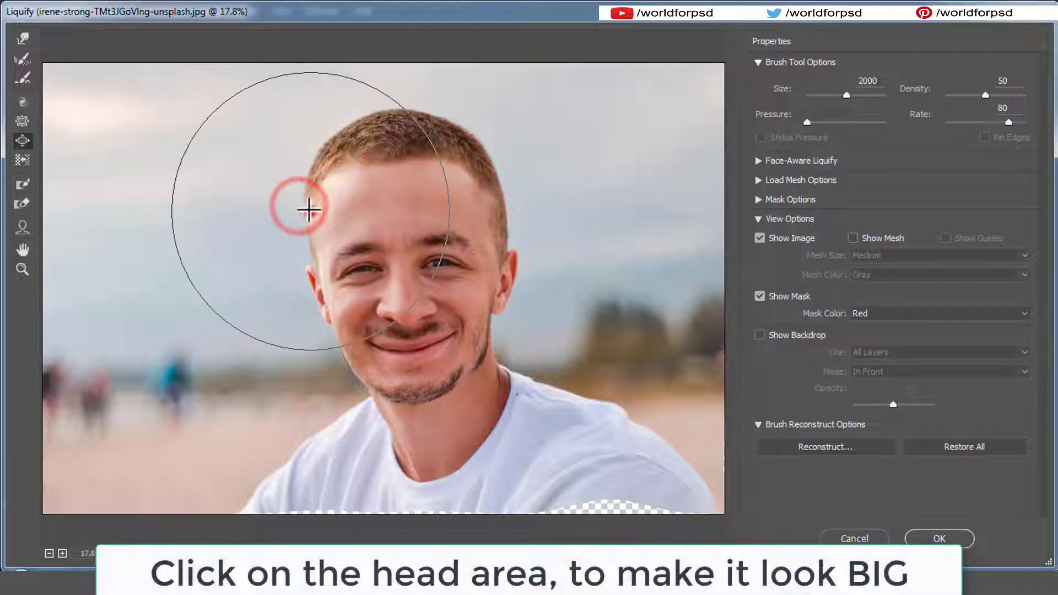
pyautogui.click(310, 210)
pyautogui.click(331, 208)
pyautogui.click(413, 172)
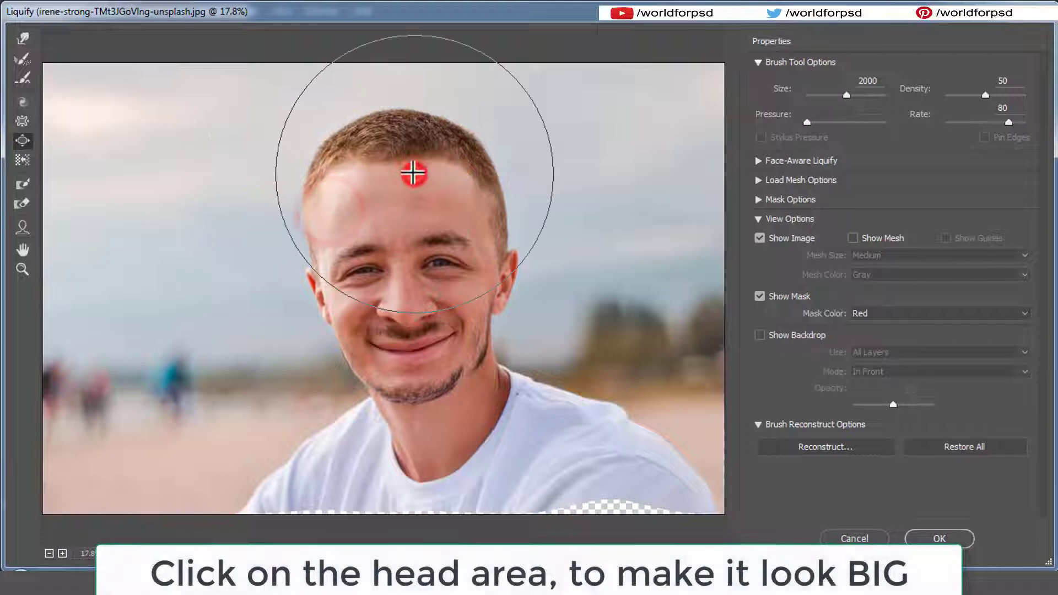
pyautogui.click(438, 184)
pyautogui.click(449, 212)
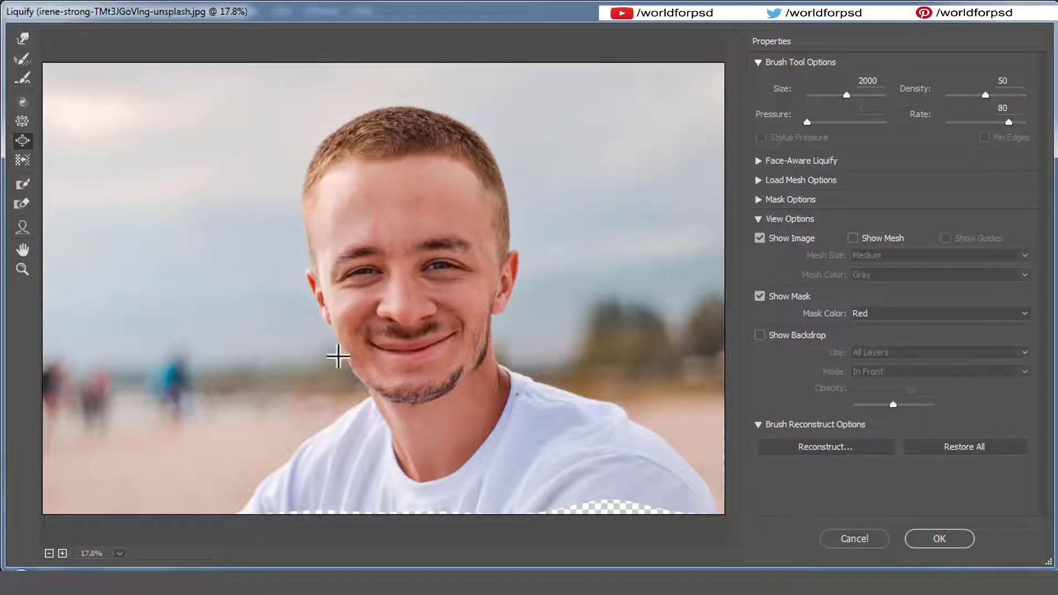
pyautogui.click(940, 538)
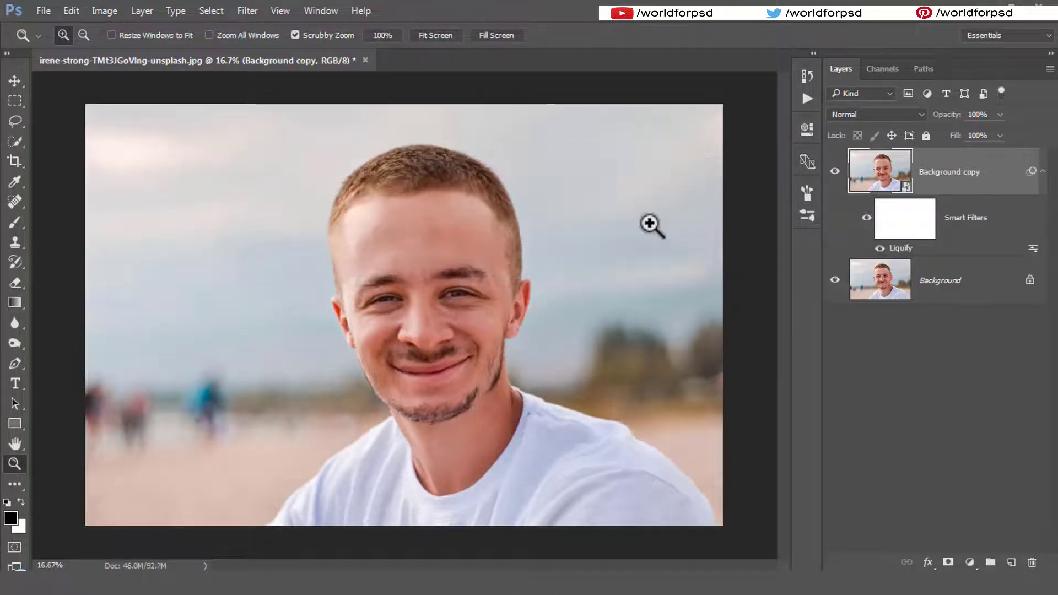
# Step: Compare the liquified portrait with the original by toggling the visibility of the Background copy layer, leaving it shown
pyautogui.click(836, 173)
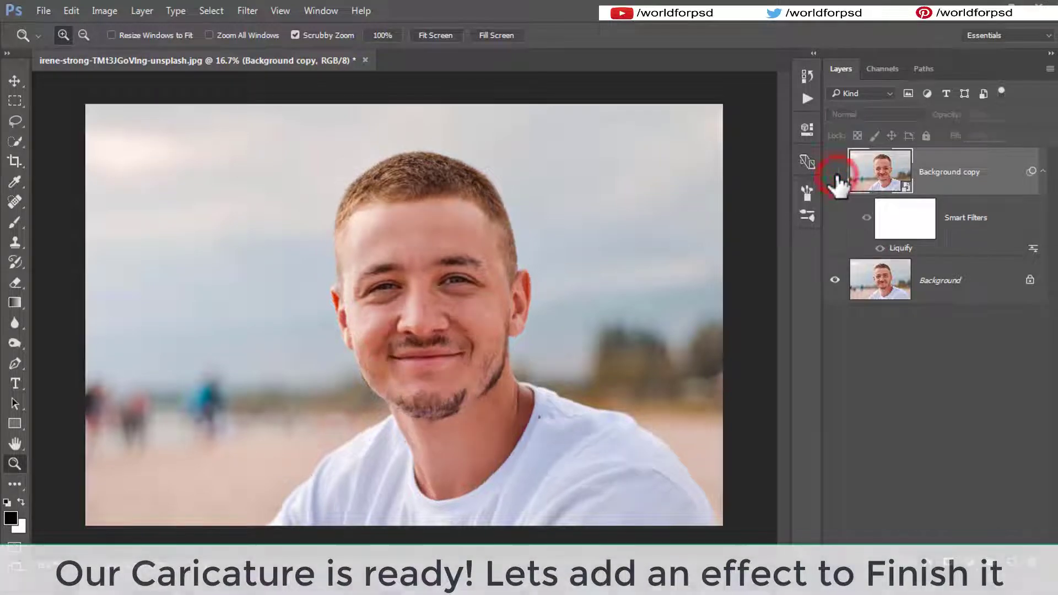
pyautogui.click(835, 173)
pyautogui.click(835, 174)
pyautogui.click(836, 173)
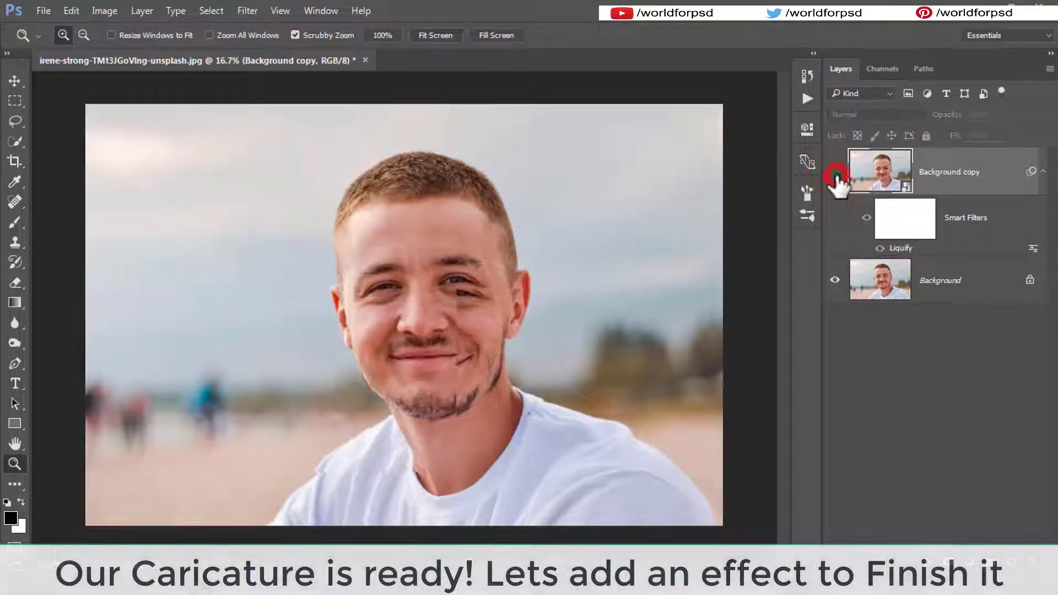
pyautogui.click(836, 176)
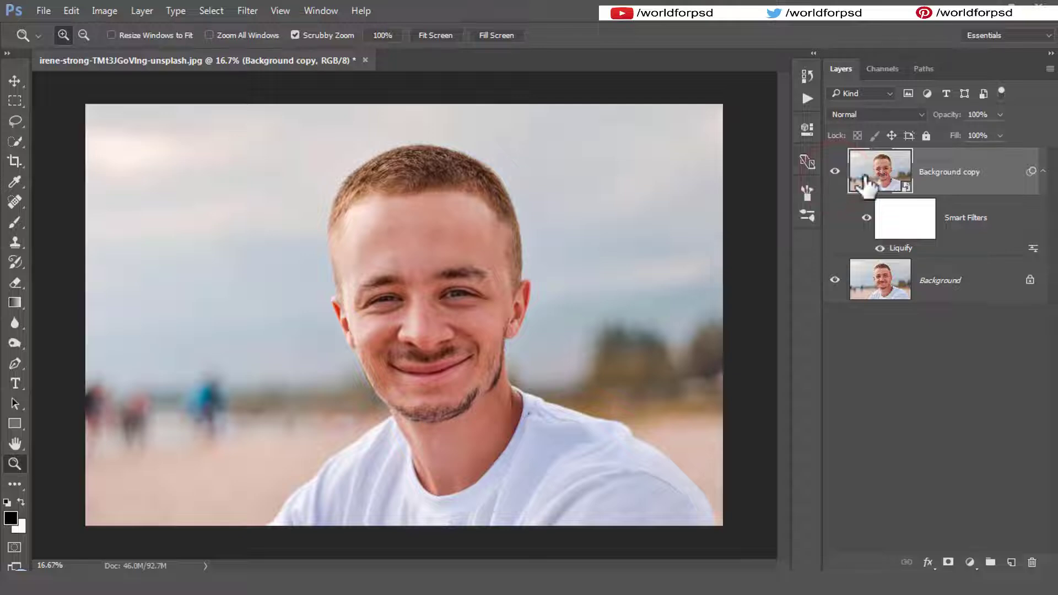
# Step: Open the Filter Gallery for the Background copy layer, choose the Poster Edges filter and fit the whole image in the preview
pyautogui.click(256, 10)
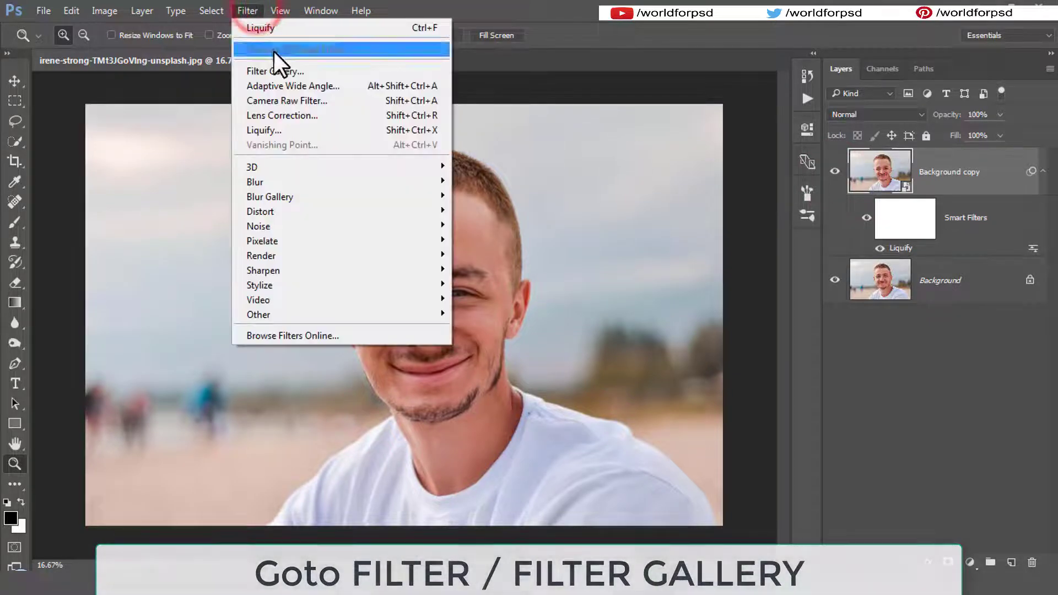
pyautogui.click(312, 71)
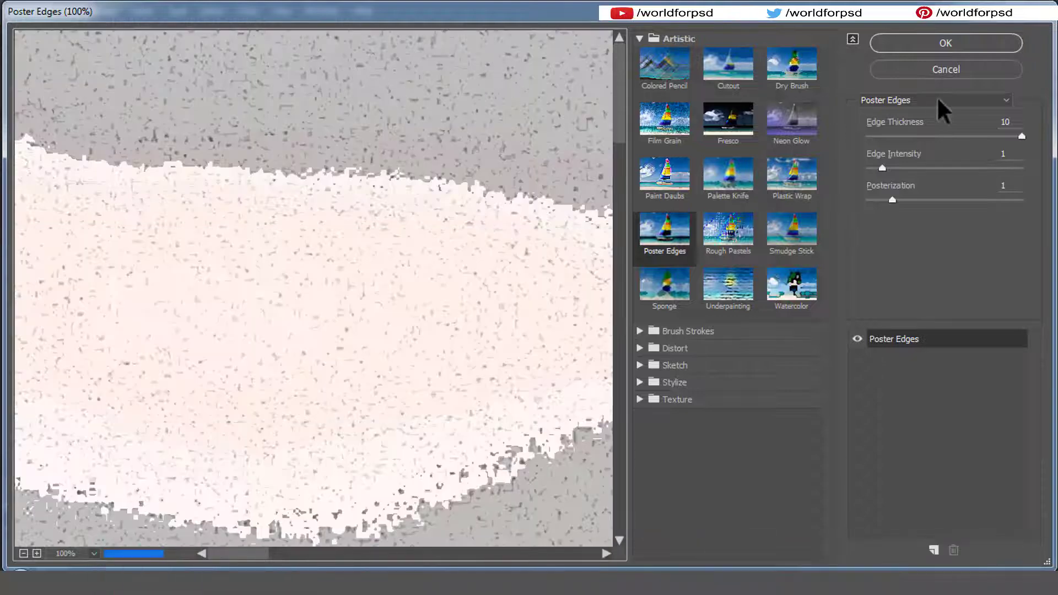
pyautogui.click(938, 101)
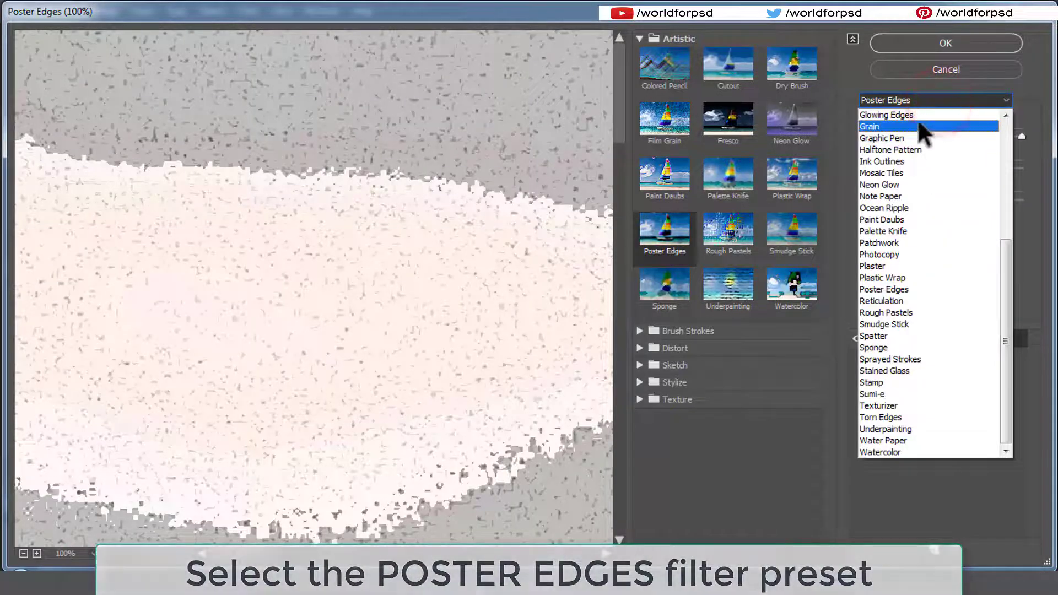
pyautogui.click(927, 289)
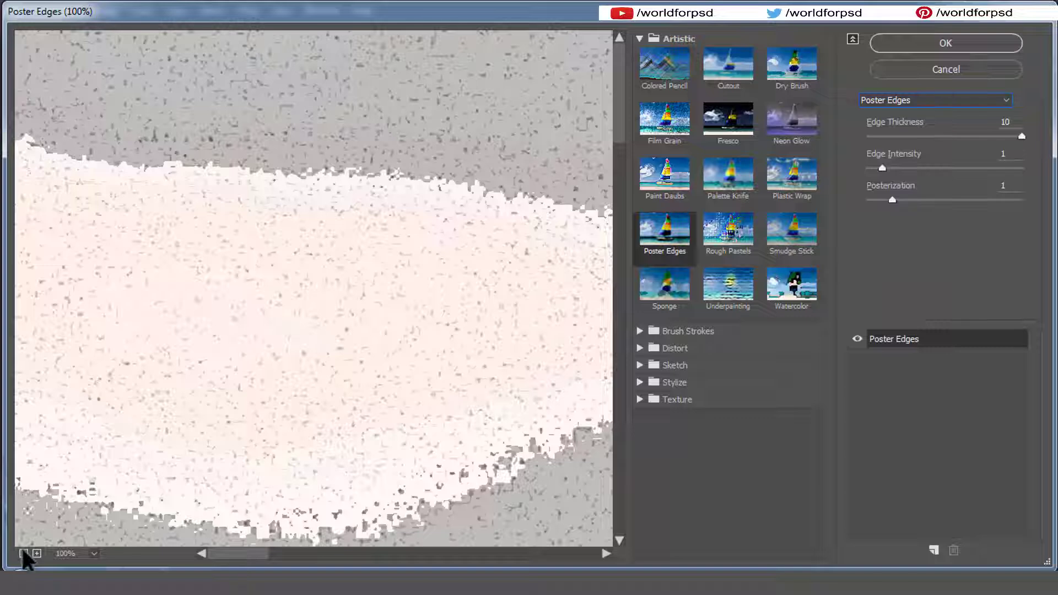
pyautogui.click(98, 555)
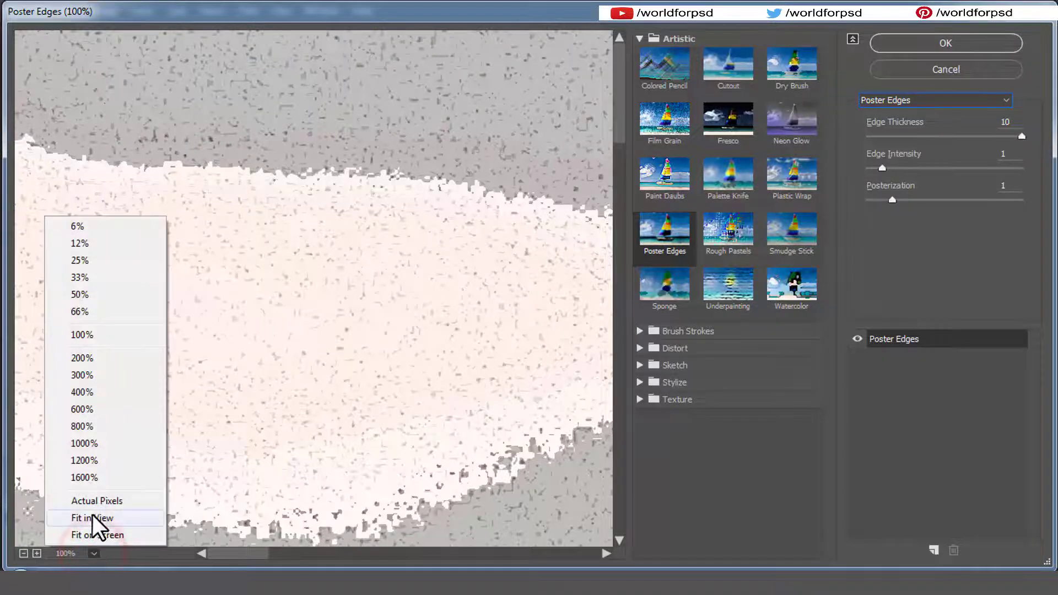
pyautogui.click(93, 518)
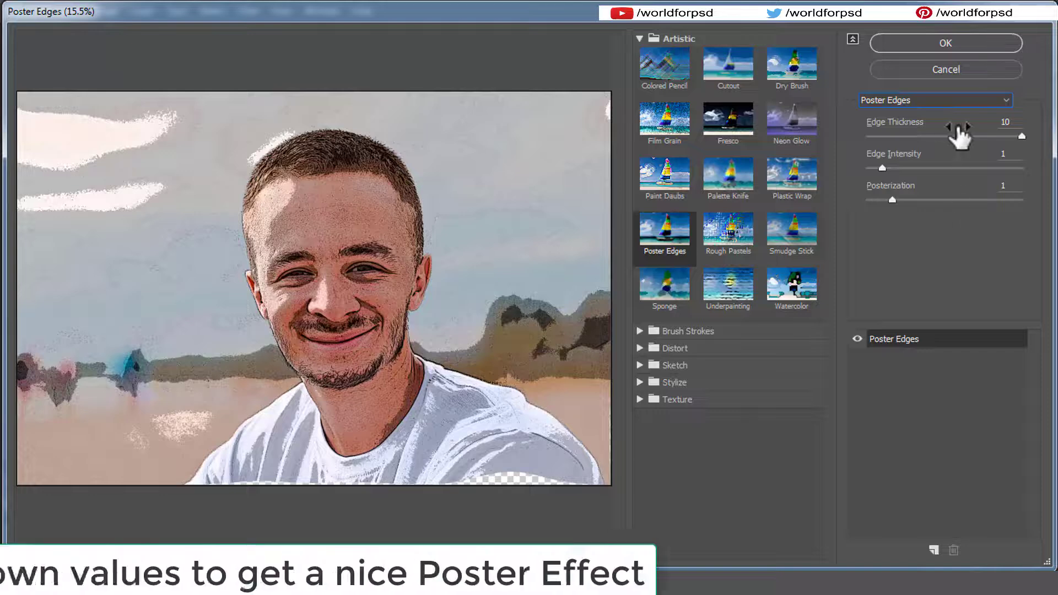
# Step: Apply Poster Edges with edge thickness 10, edge intensity 1 and posterization 1
pyautogui.click(1003, 154)
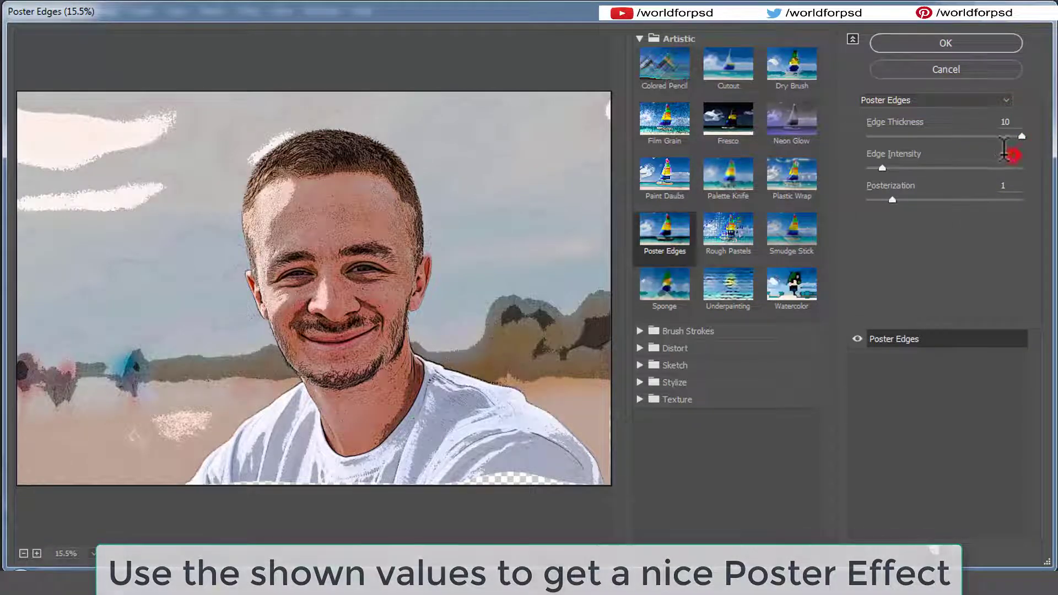
pyautogui.click(1002, 187)
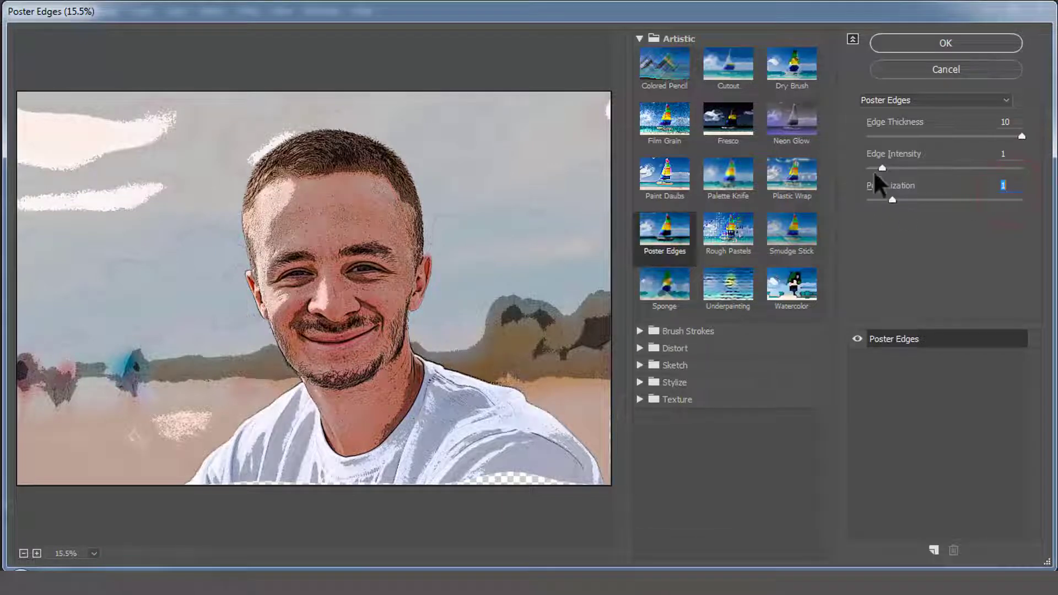
pyautogui.moveTo(887, 166); pyautogui.dragTo(891, 167)
pyautogui.moveTo(905, 201)
pyautogui.mouseDown()
pyautogui.moveTo(966, 200)
pyautogui.moveTo(907, 203)
pyautogui.mouseUp()
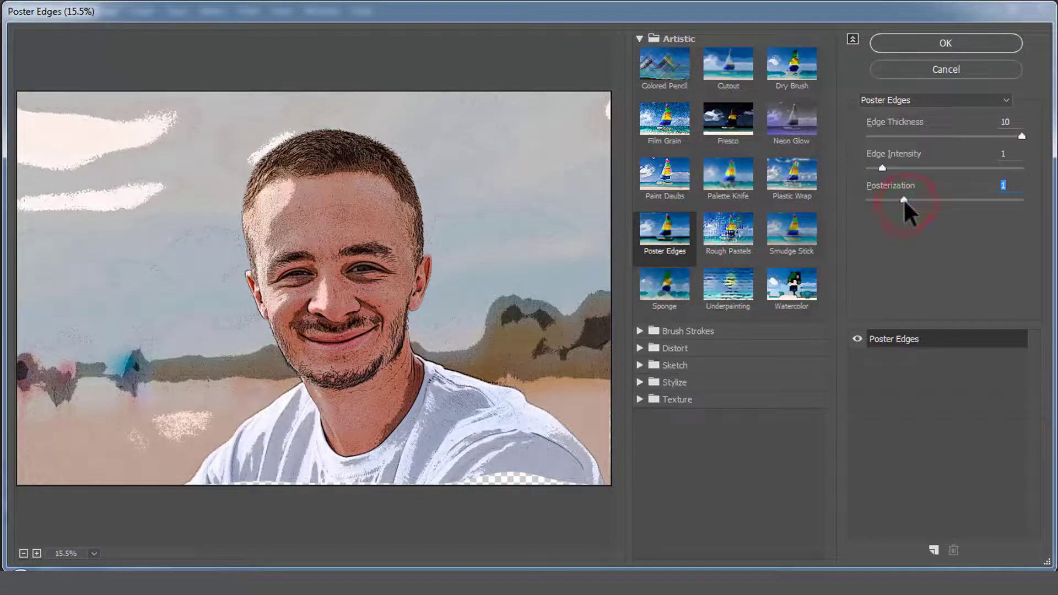
pyautogui.click(952, 43)
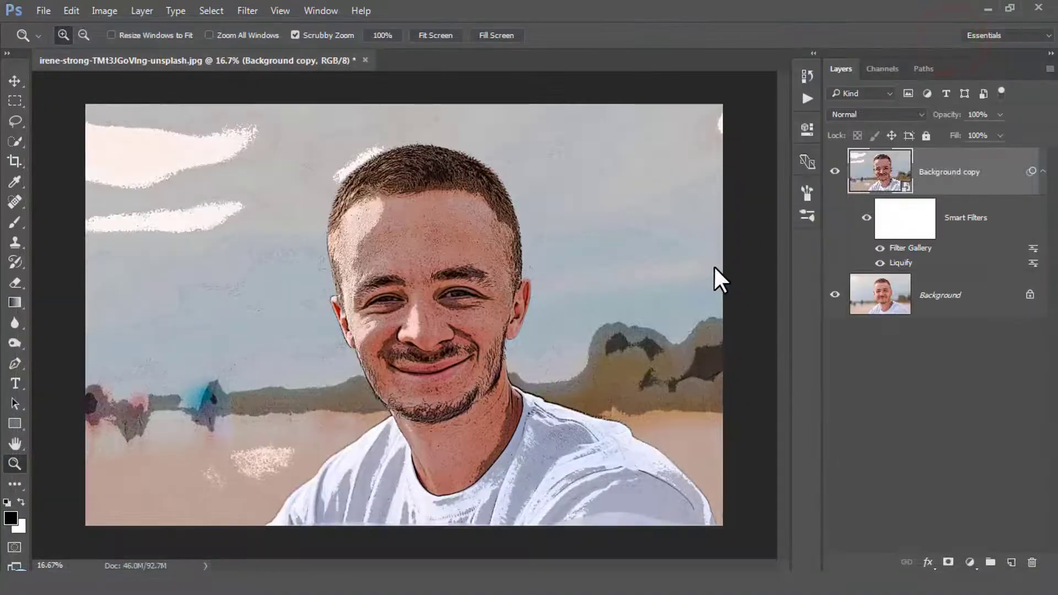
# Step: Compare the finished poster-style caricature with the original photo by hiding and showing the Background copy layer
pyautogui.click(835, 172)
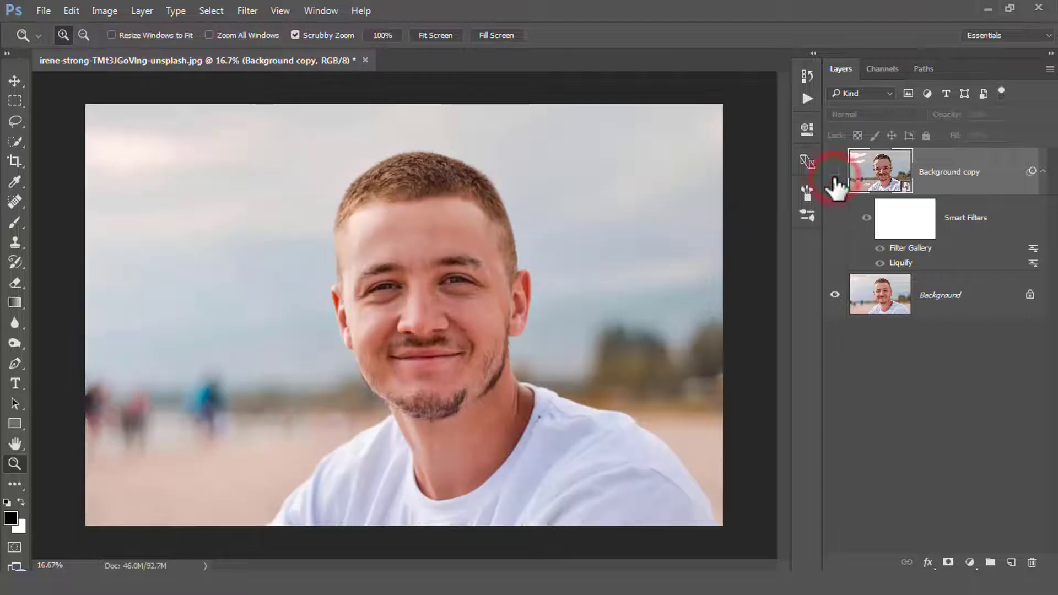
pyautogui.click(835, 176)
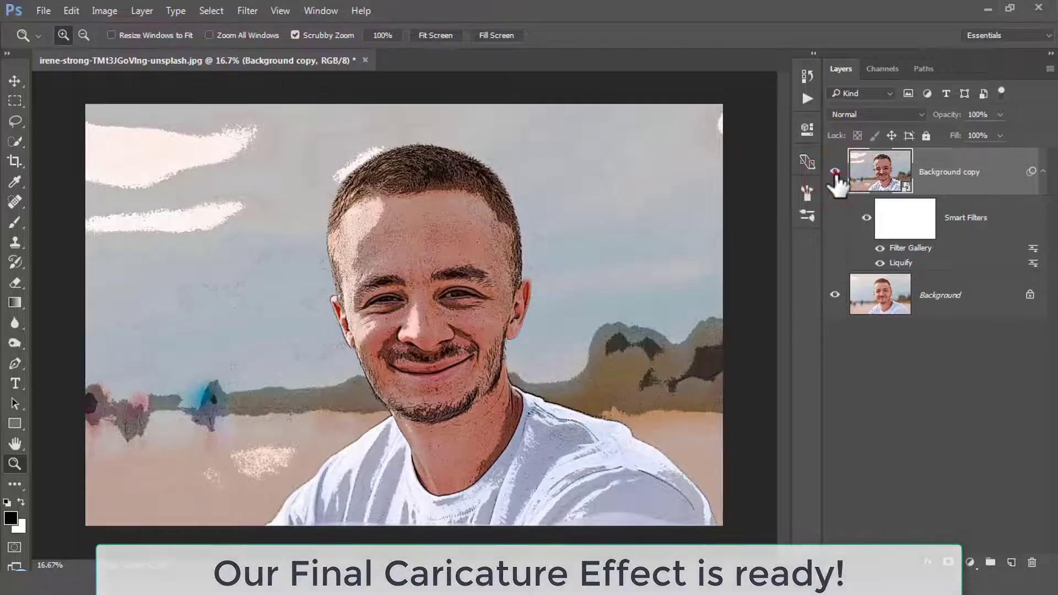
pyautogui.click(836, 175)
pyautogui.click(835, 173)
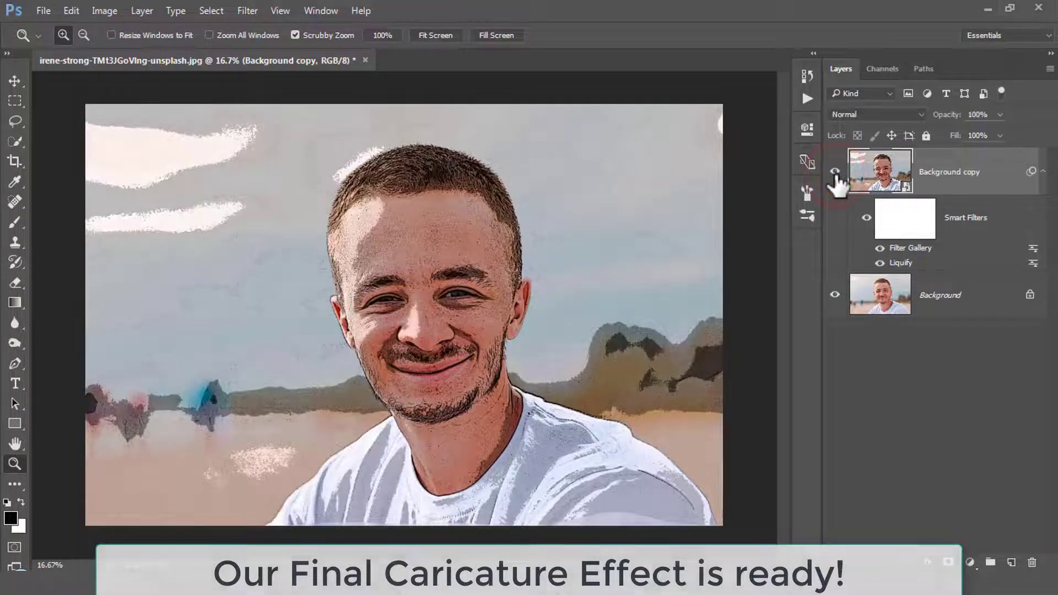